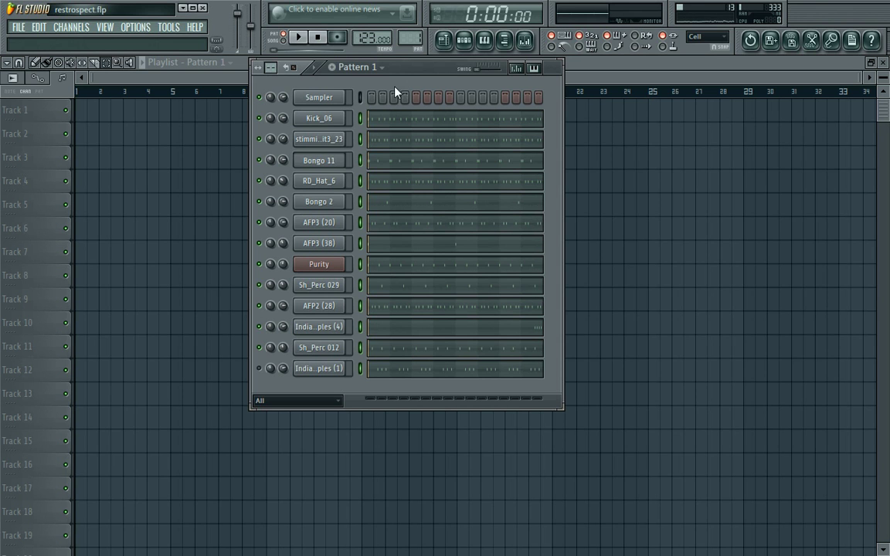
Select only the Sampler channel and show the screen capture tool's recording toolbar
click(360, 98)
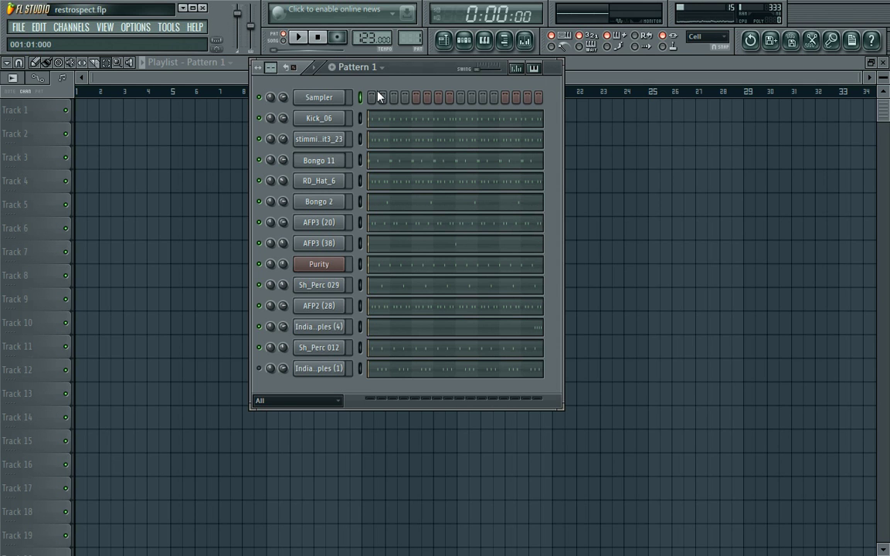
key(super)
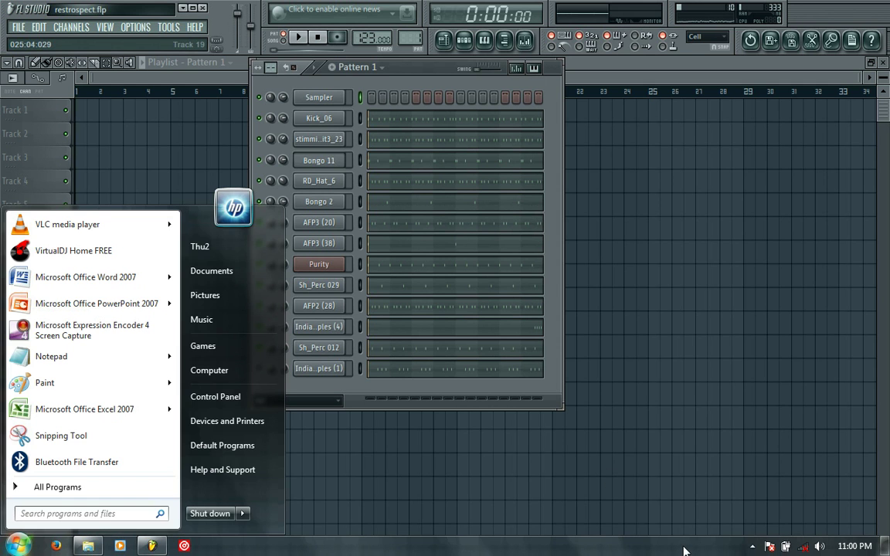
click(750, 546)
right_click(730, 479)
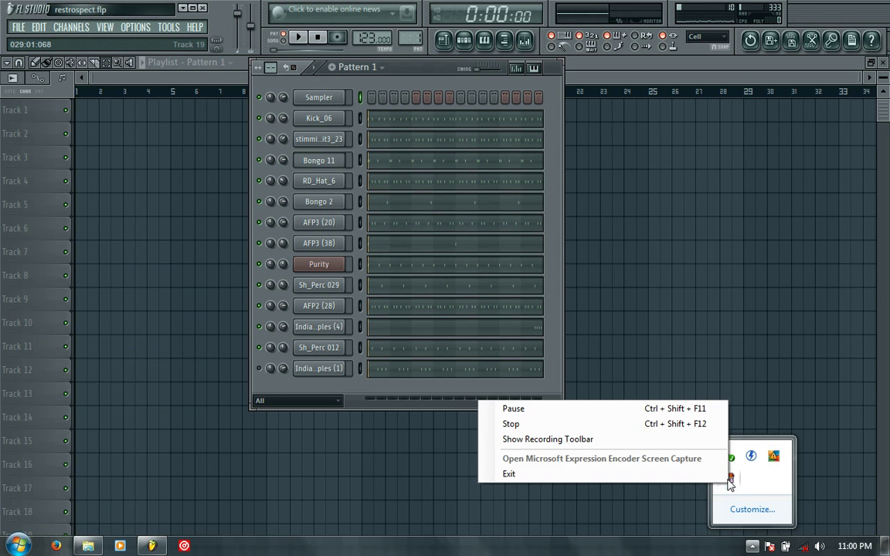
click(683, 440)
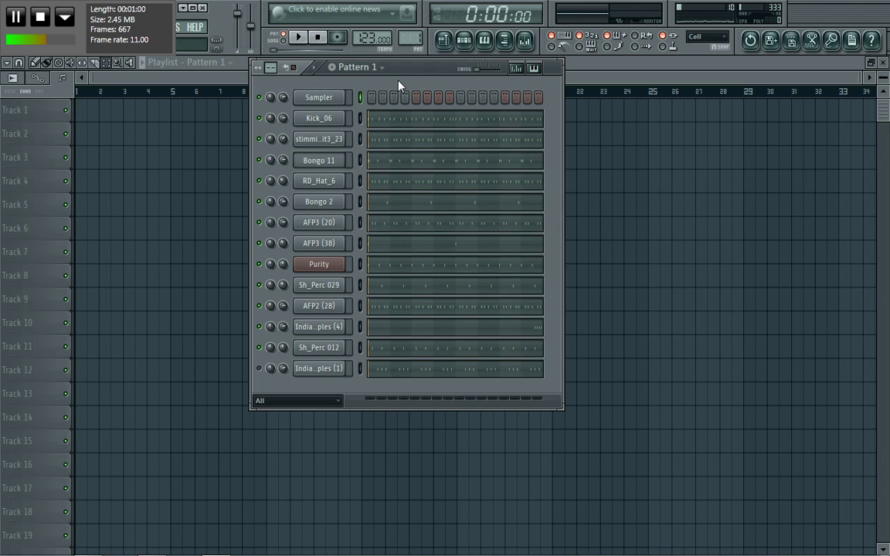
Open the Kick_06 piano roll and examine the full kick pattern
click(389, 123)
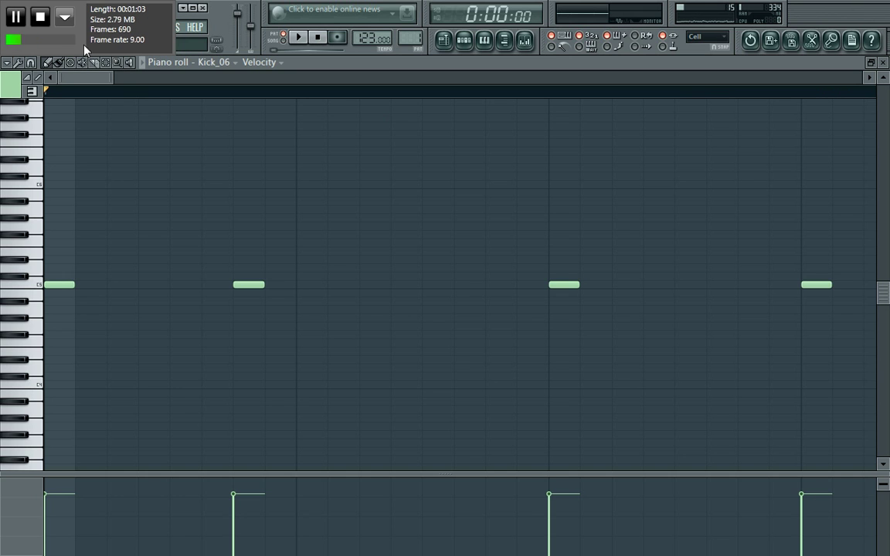
drag(112, 81, 888, 248)
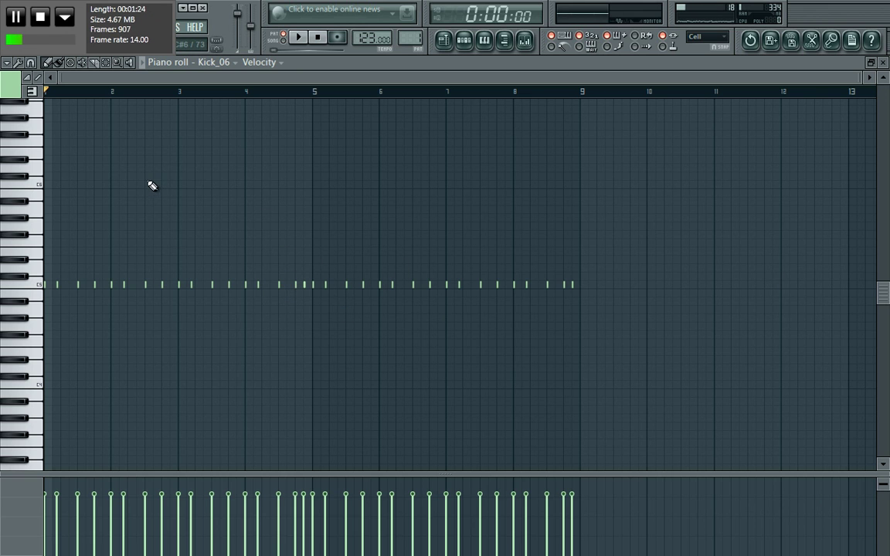
Copy the Kick_06 channel's notes from the channel rack
click(464, 42)
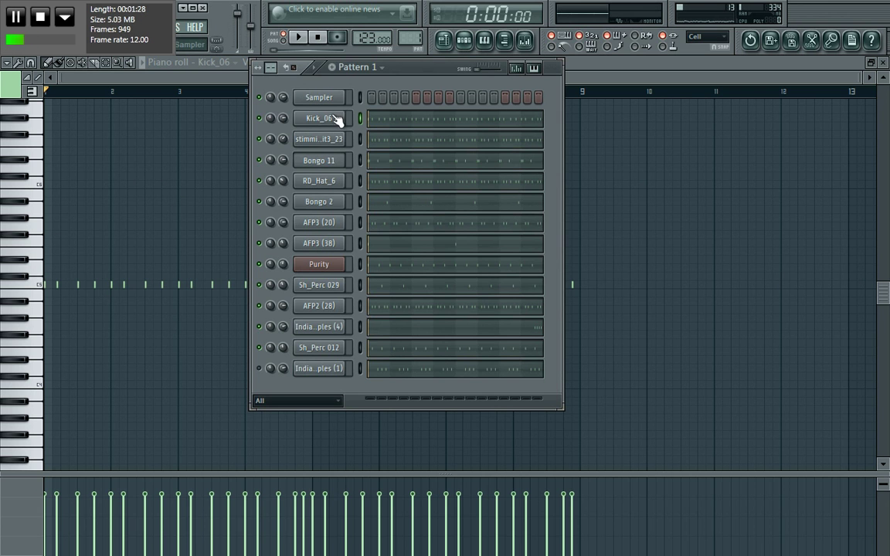
click(315, 122)
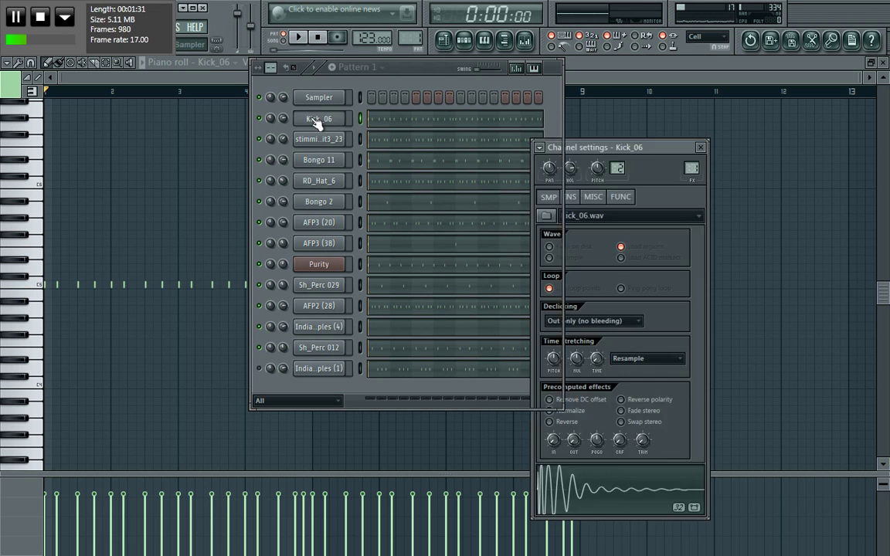
click(317, 121)
right_click(317, 121)
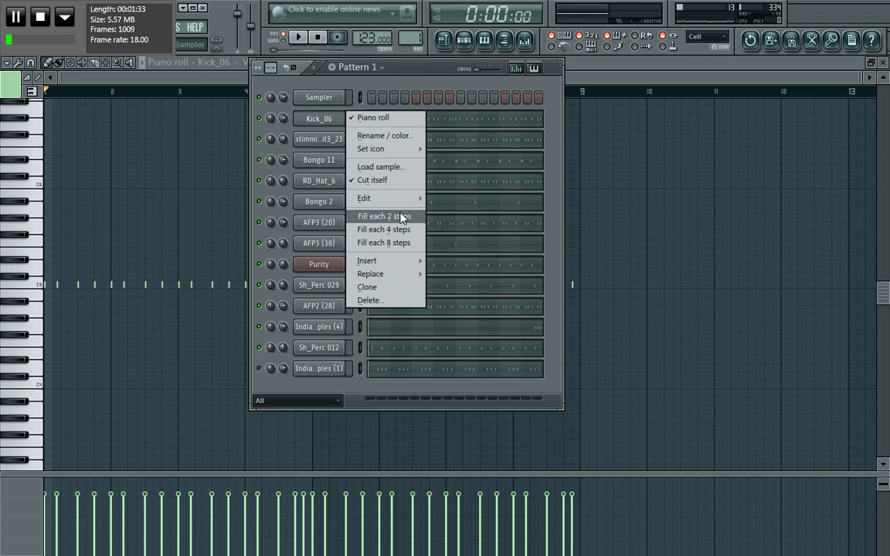
mouse_move(407, 199)
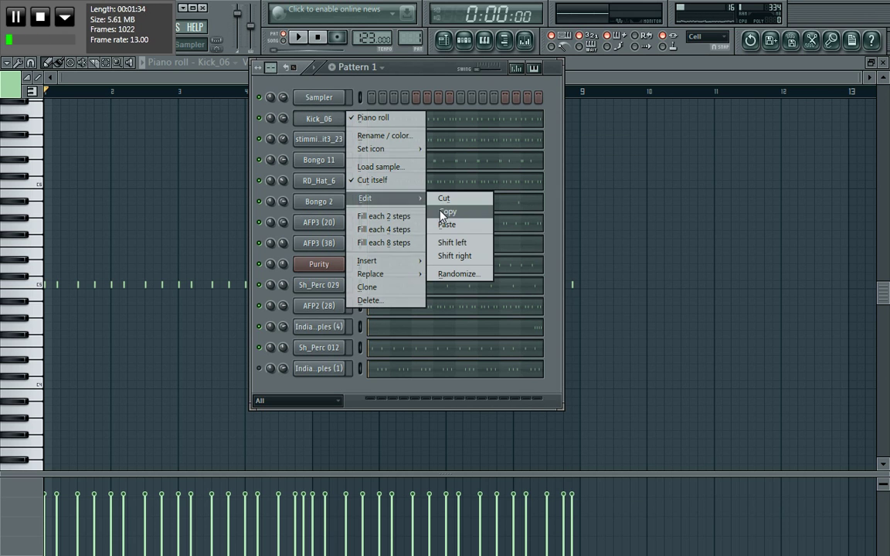
click(326, 120)
right_click(326, 119)
click(328, 123)
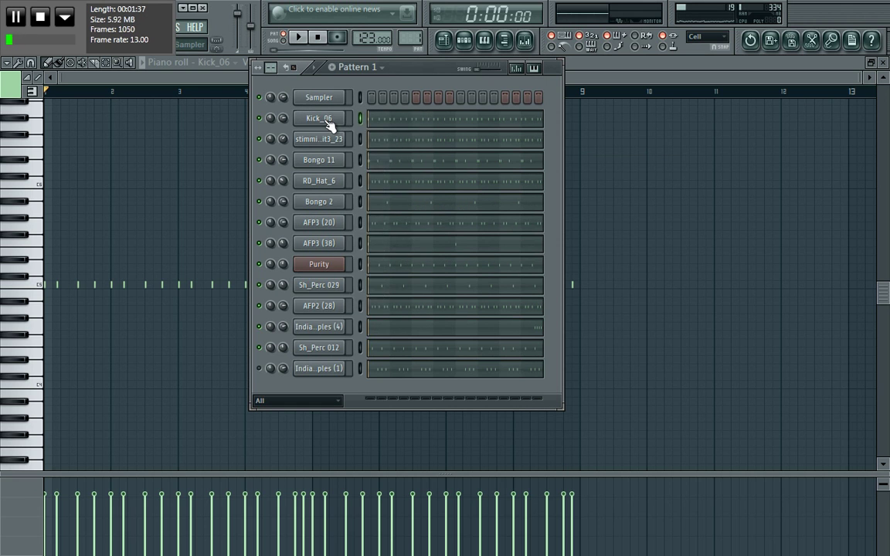
right_click(326, 121)
mouse_move(407, 201)
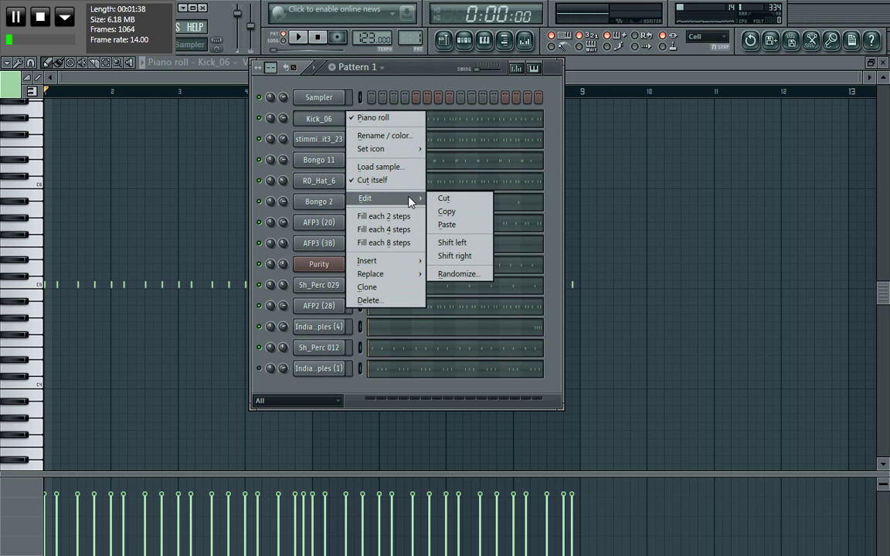
click(448, 212)
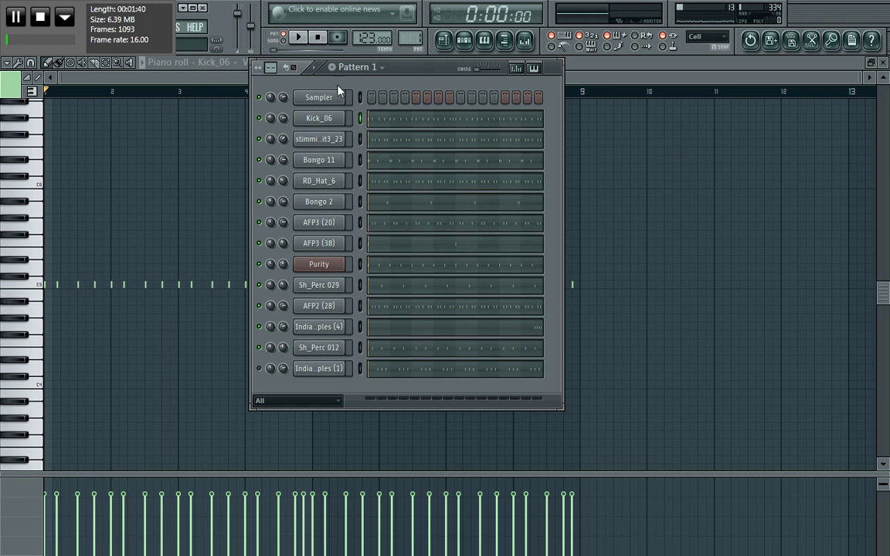
Jump to the next empty pattern and return to Pattern 1
click(323, 98)
click(323, 98)
click(323, 98)
click(323, 98)
click(323, 98)
key(F4)
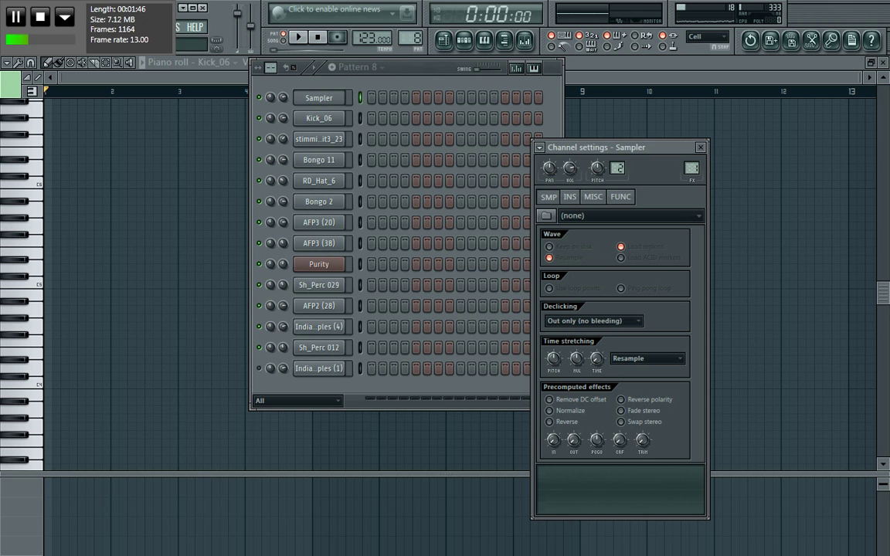
key(KP_1)
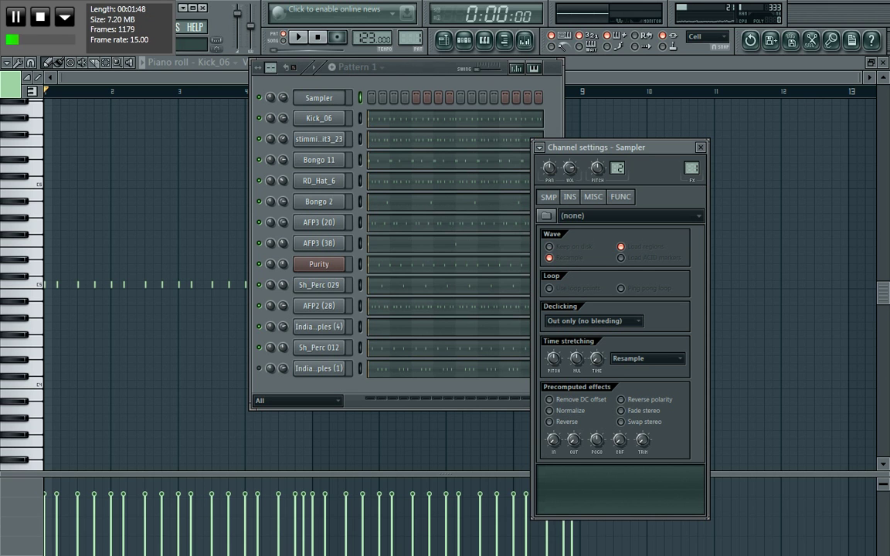
Paste the copied kick notes into the Sampler channel of Pattern 1 and undo the paste
right_click(338, 99)
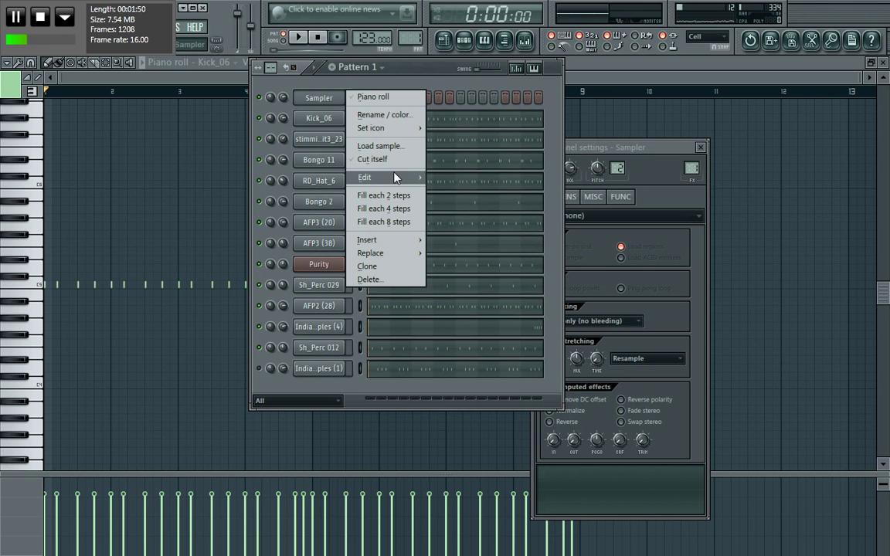
mouse_move(396, 178)
click(449, 204)
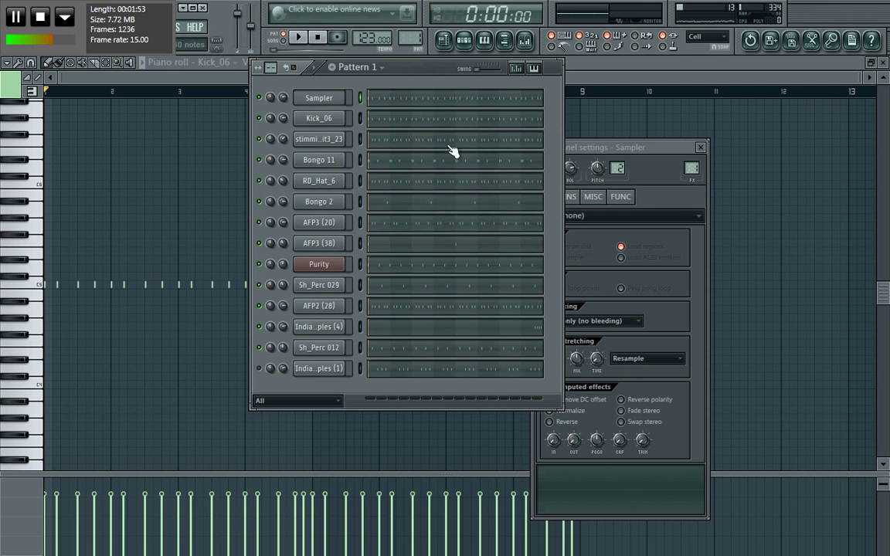
click(441, 106)
key(ctrl+z)
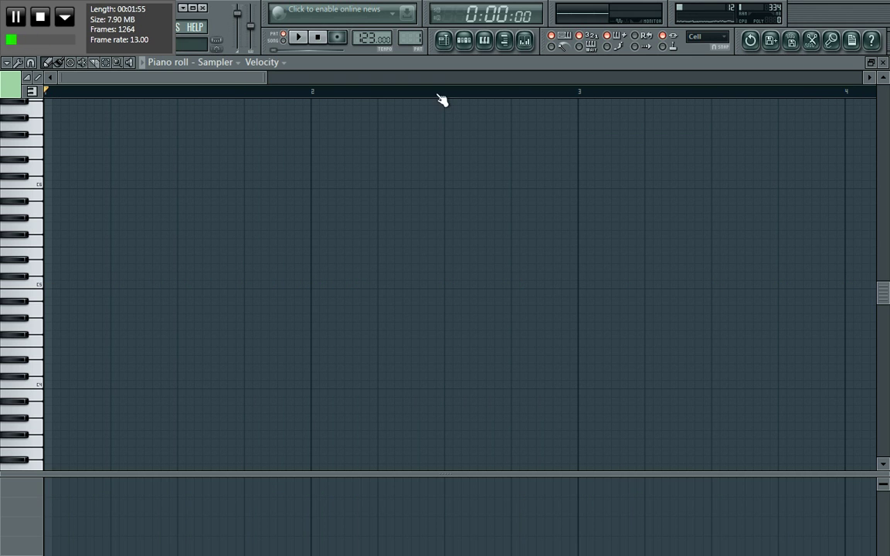
Return to the Kick_06 piano roll with the whole kick pattern in view
click(466, 42)
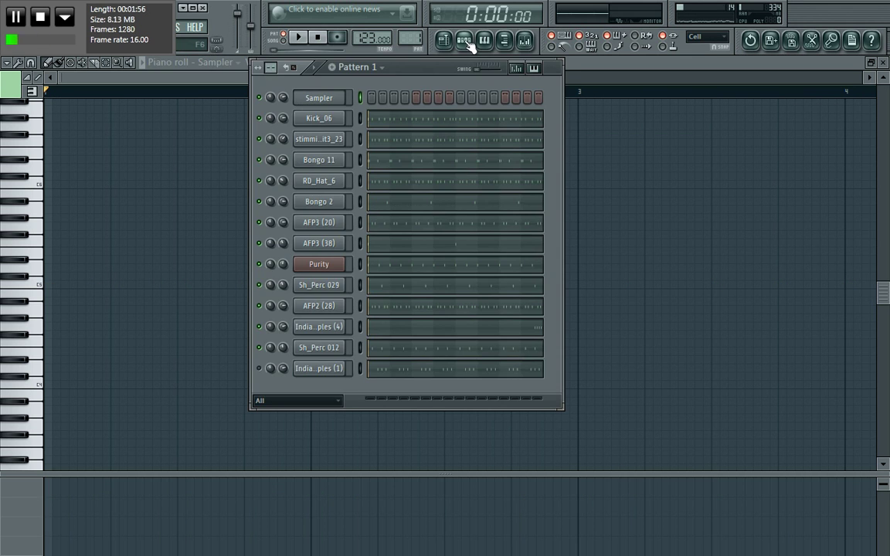
click(388, 127)
drag(278, 77, 846, 282)
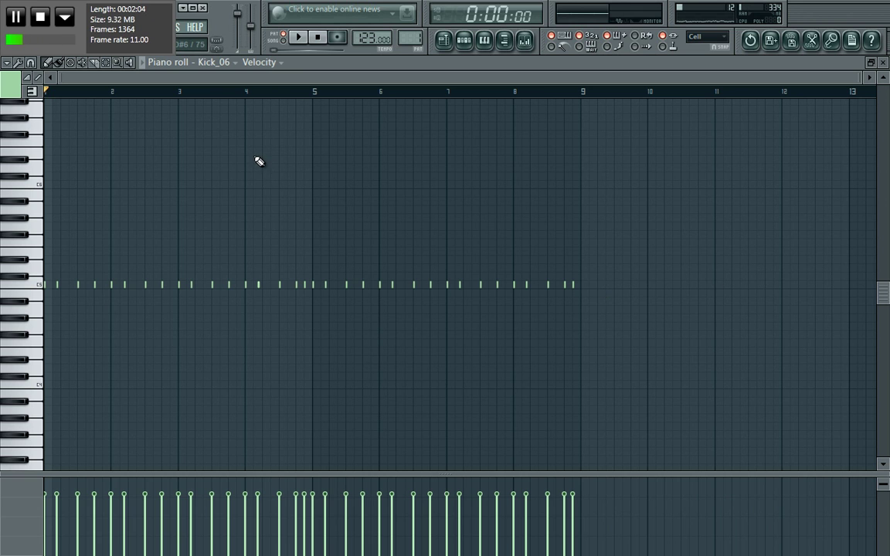
Select all the Kick_06 notes with the Select tool
click(115, 62)
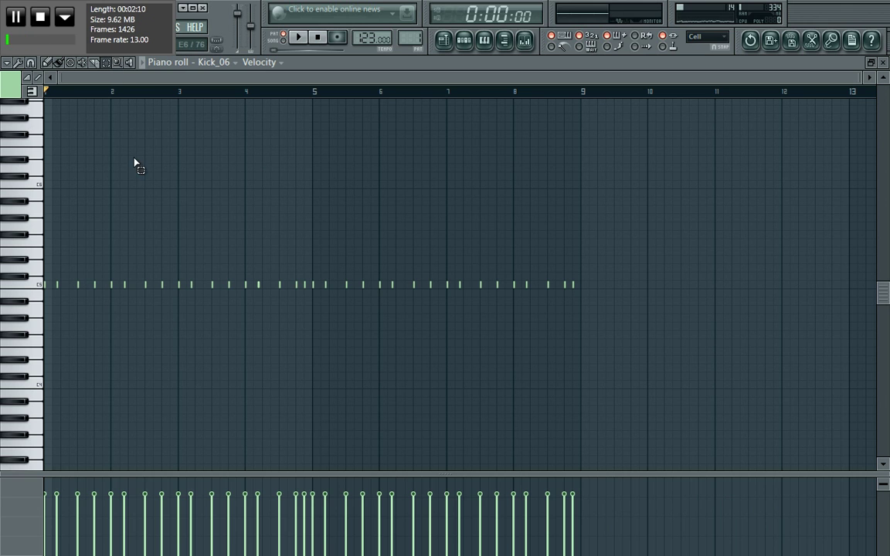
right_click(105, 65)
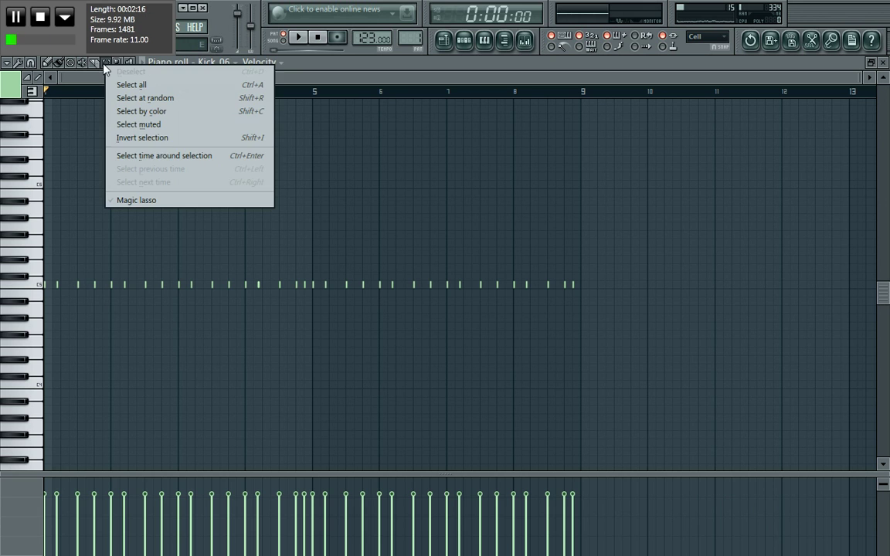
click(58, 65)
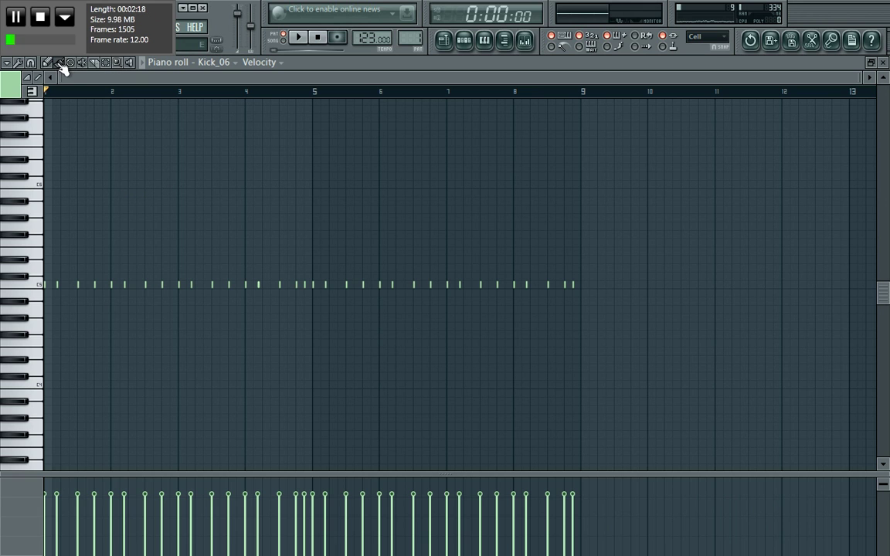
click(106, 63)
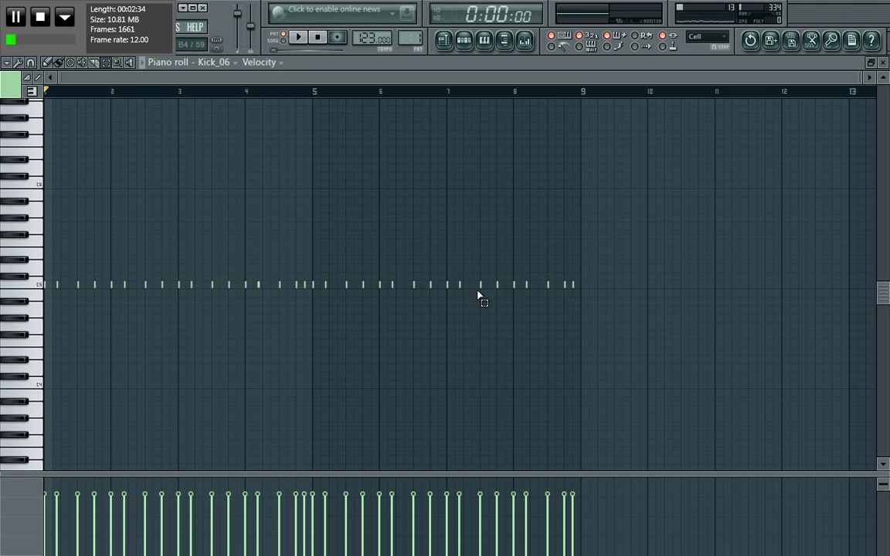
drag(587, 312, 2, 151)
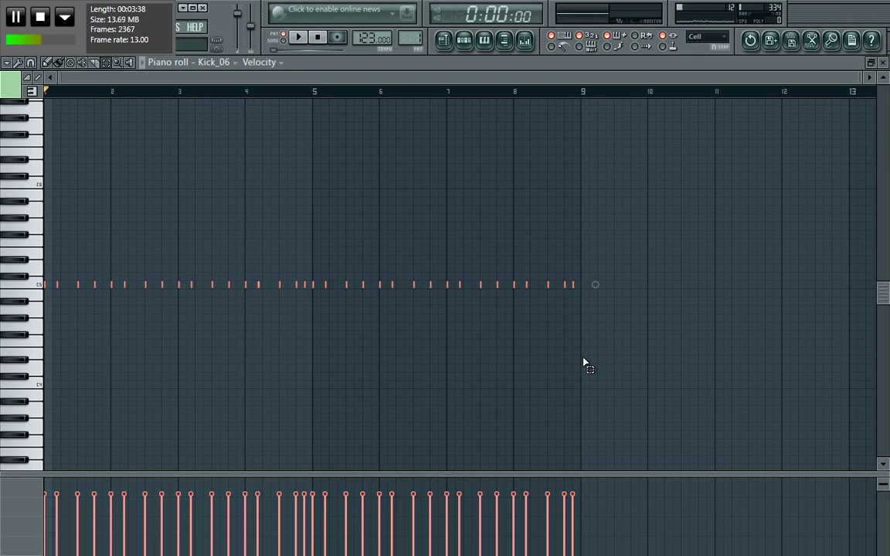
Duplicate the selected kick notes and move the copy down to ten semitones below the originals
scroll(585, 363, up, 1)
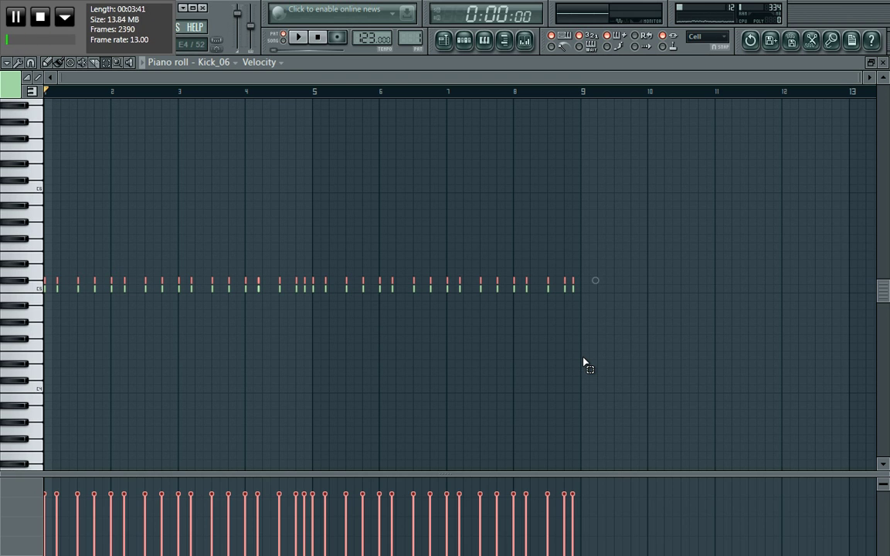
scroll(584, 363, down, 3)
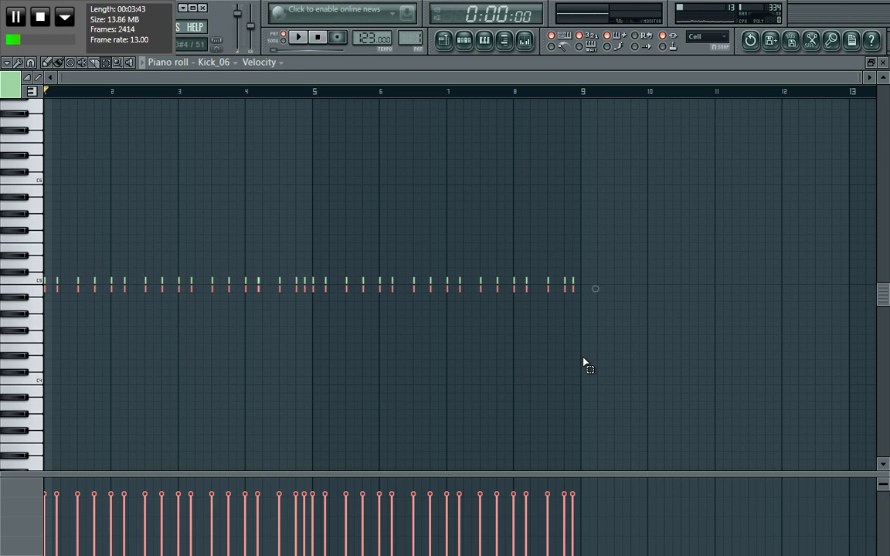
key(shift+Down)
key(shift+Down)
key(shift+Down)
key(shift+Down)
key(shift+Down)
key(shift+Down)
key(shift+Down)
key(shift+Down)
Shift the duplicated kick notes later in time and move them back in line with the originals
key(shift+Right)
key(shift+Right)
key(shift+Right)
key(shift+Right)
key(shift+Right)
key(shift+Right)
key(shift+Right)
scroll(585, 363, down, 4)
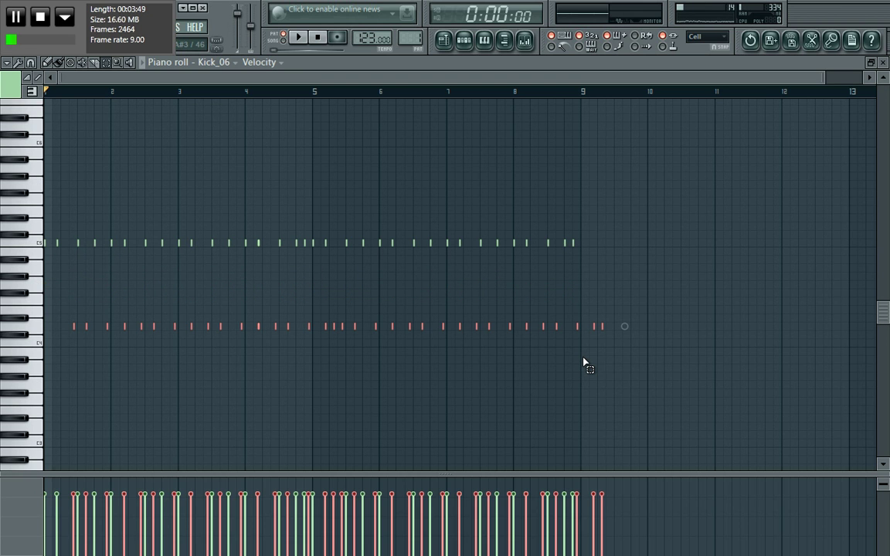
key(shift+Left)
key(shift+Left)
key(shift+Left)
key(shift+Left)
key(shift+Left)
key(shift+Left)
key(shift+Left)
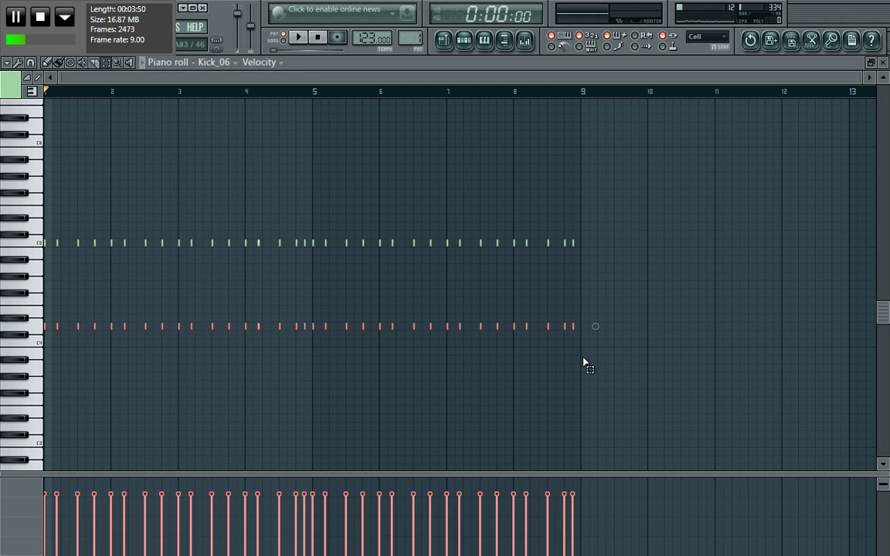
Delete the lower row of duplicated kick notes from the Kick_06 piano roll
drag(584, 360, 3, 277)
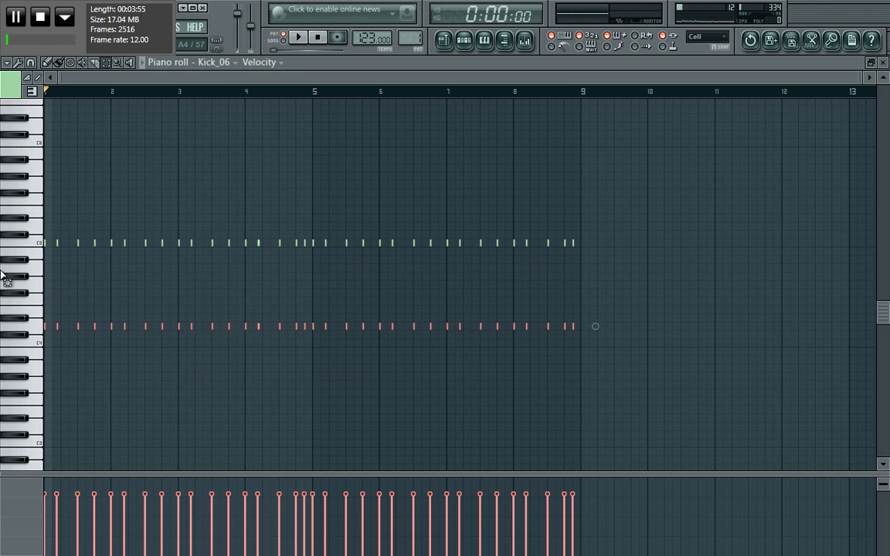
key(Delete)
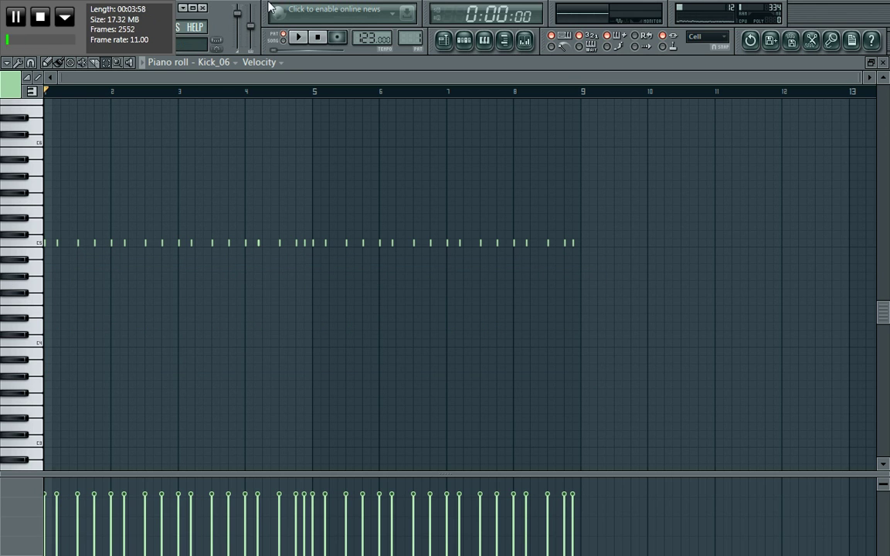
Select the Kick_06 notes from late in bar 3 to the pattern's end and bring up the channel rack
click(466, 41)
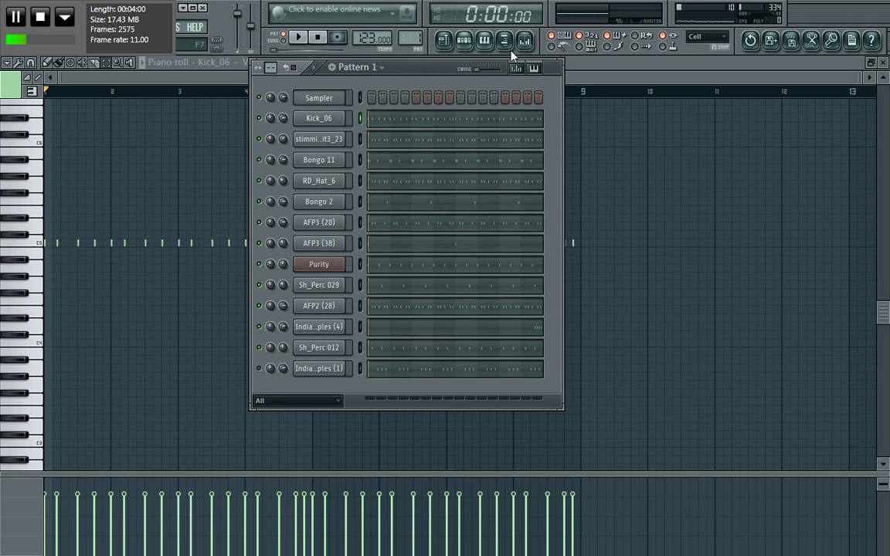
click(583, 83)
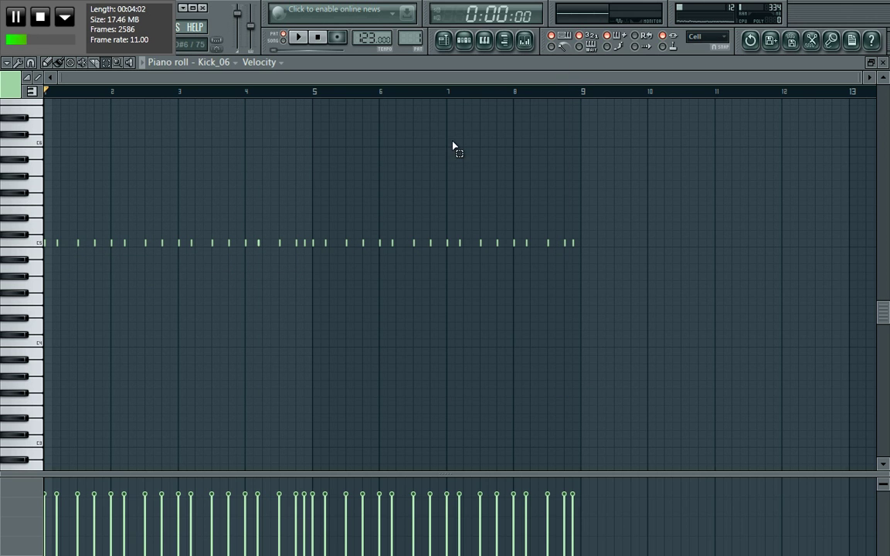
drag(576, 277, 218, 143)
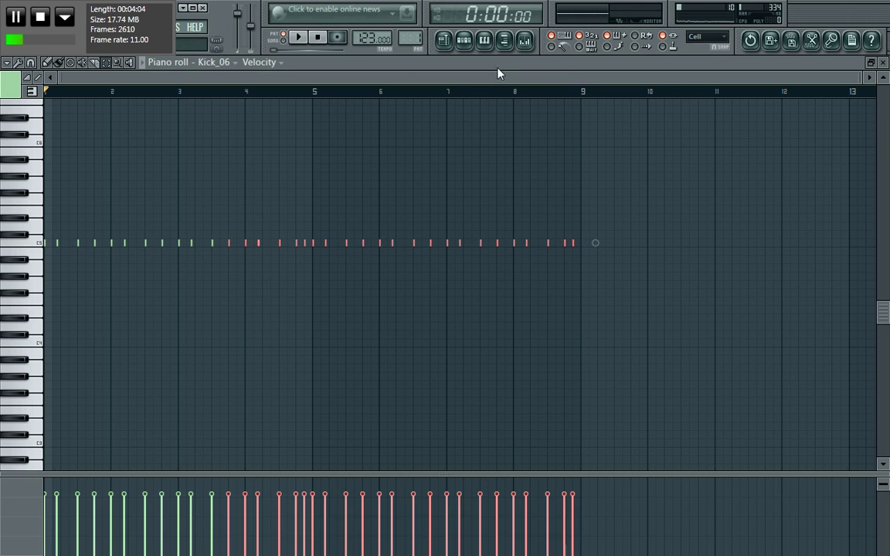
click(463, 40)
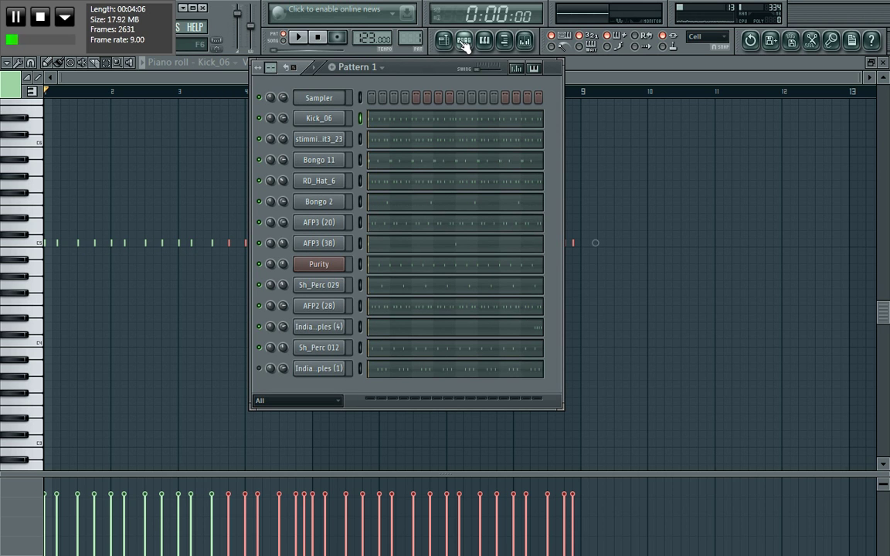
Enlarge the note property lane, view the Kick_06 notes' release, pan and velocity, and shrink the velocity lane again
click(568, 89)
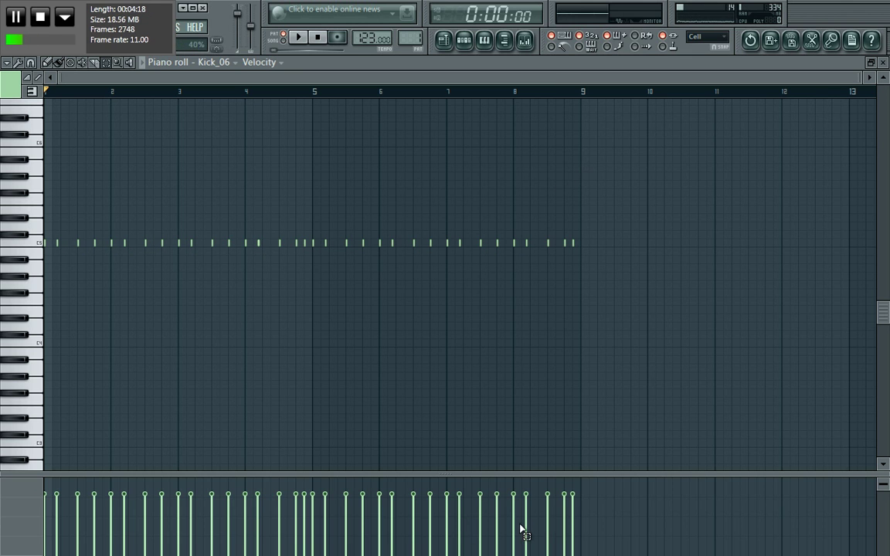
drag(479, 472, 481, 223)
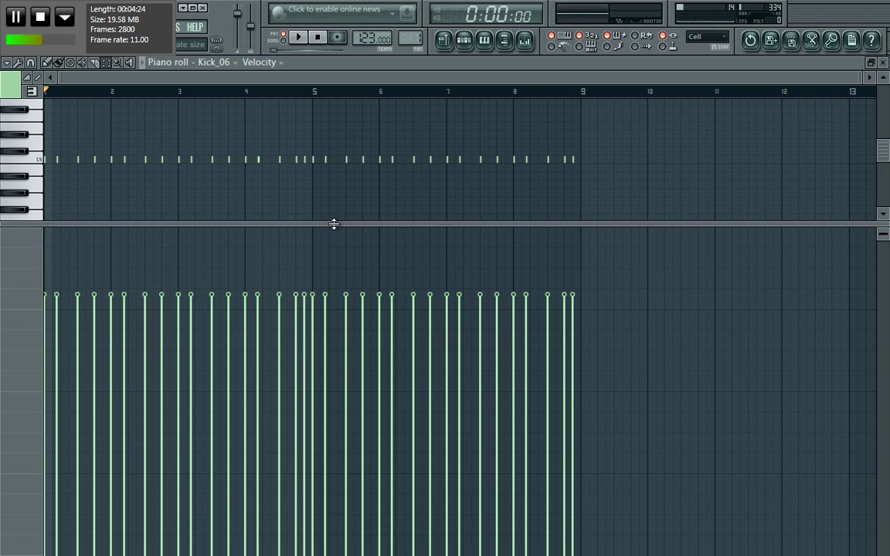
click(281, 65)
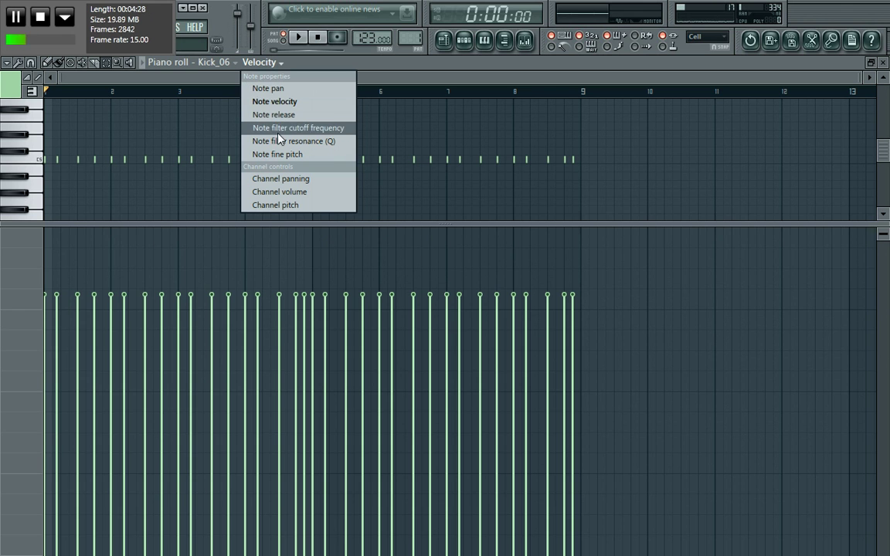
click(275, 116)
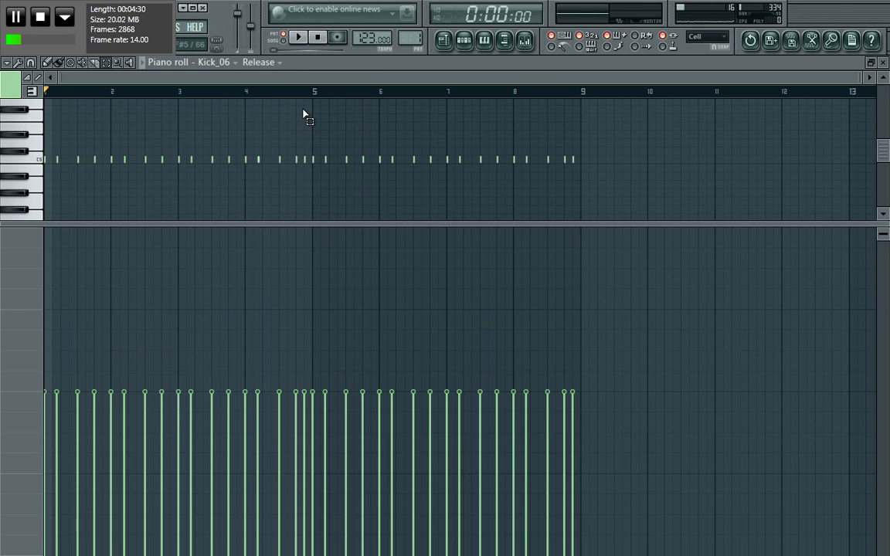
click(276, 65)
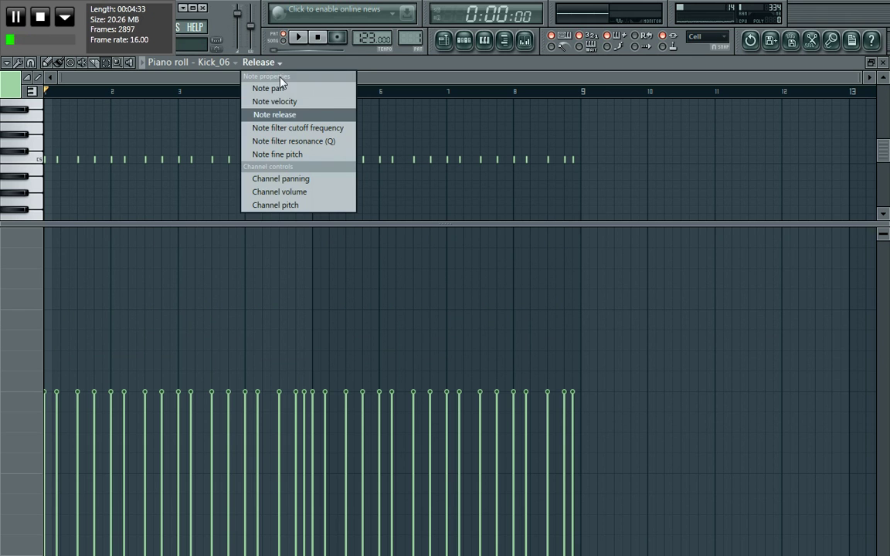
click(284, 90)
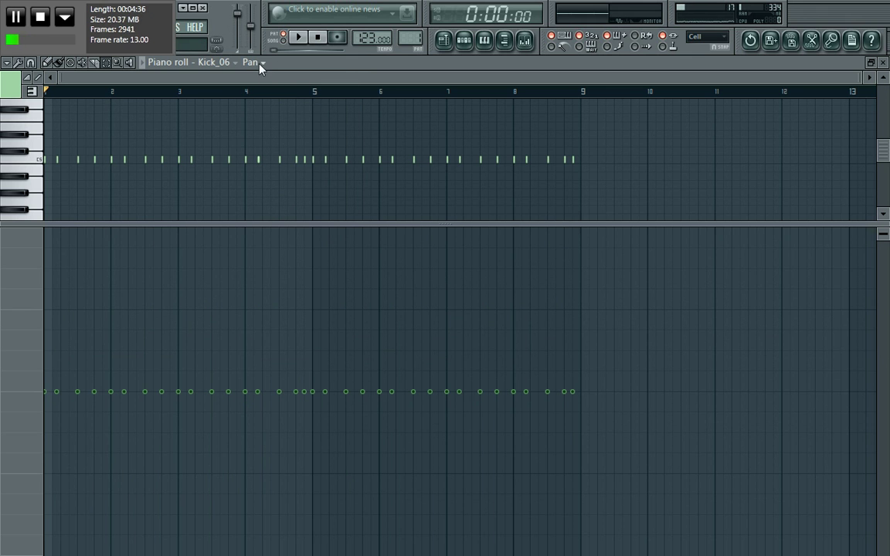
click(261, 65)
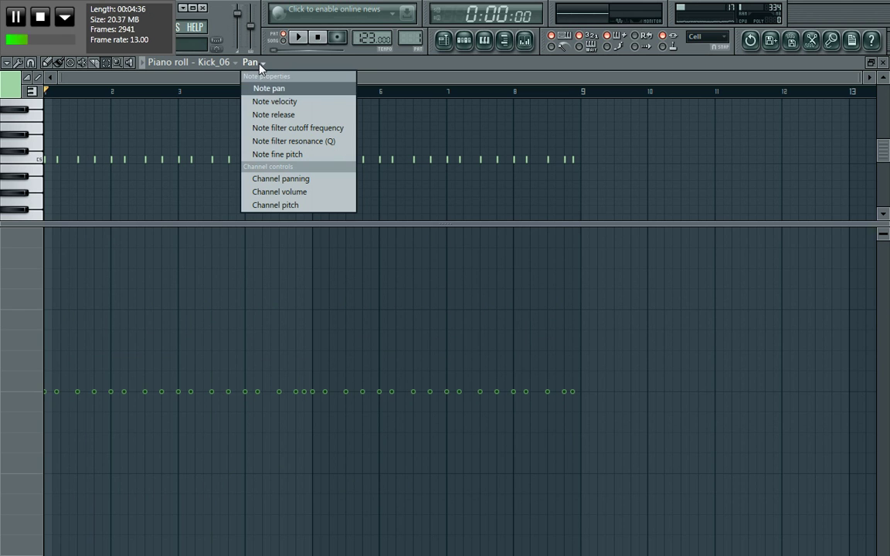
click(268, 102)
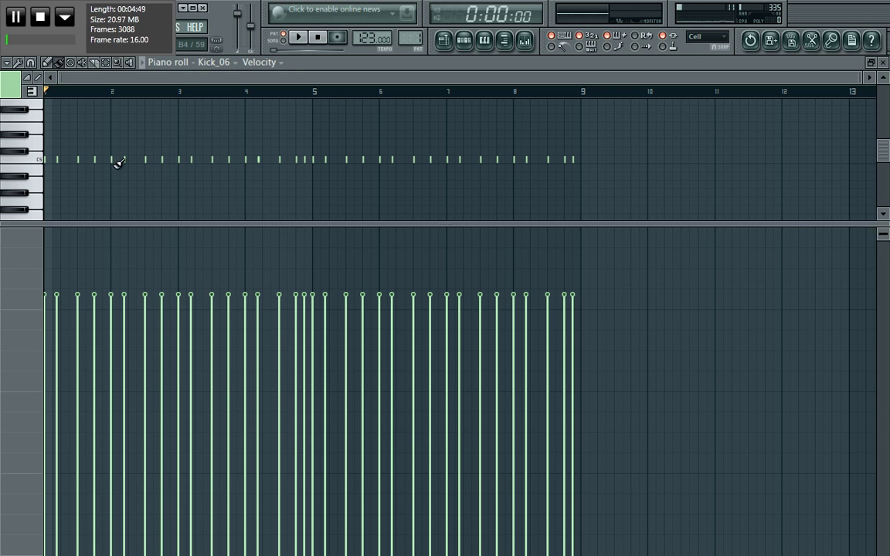
drag(333, 226, 325, 389)
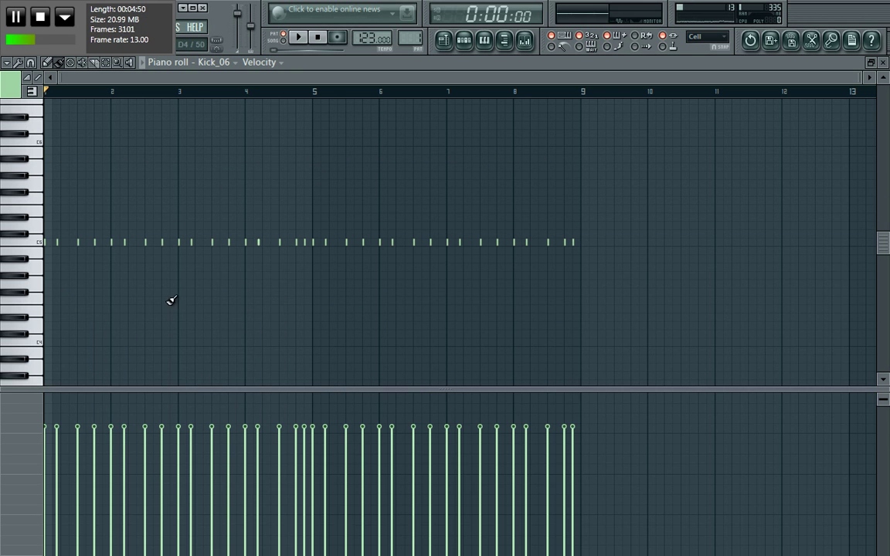
Add and remove an extra kick note on C5 near the middle of bar 3, and lower and restore the velocity of the note before bar 5
click(203, 242)
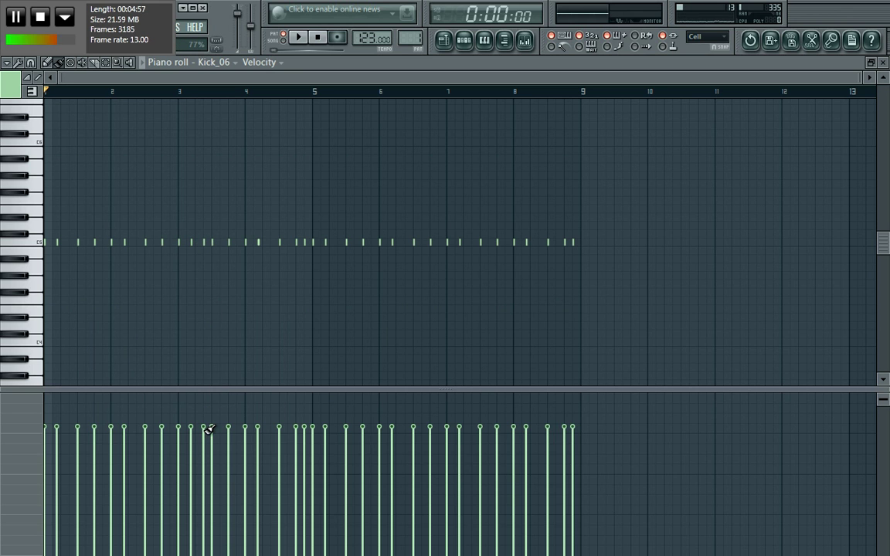
right_click(205, 243)
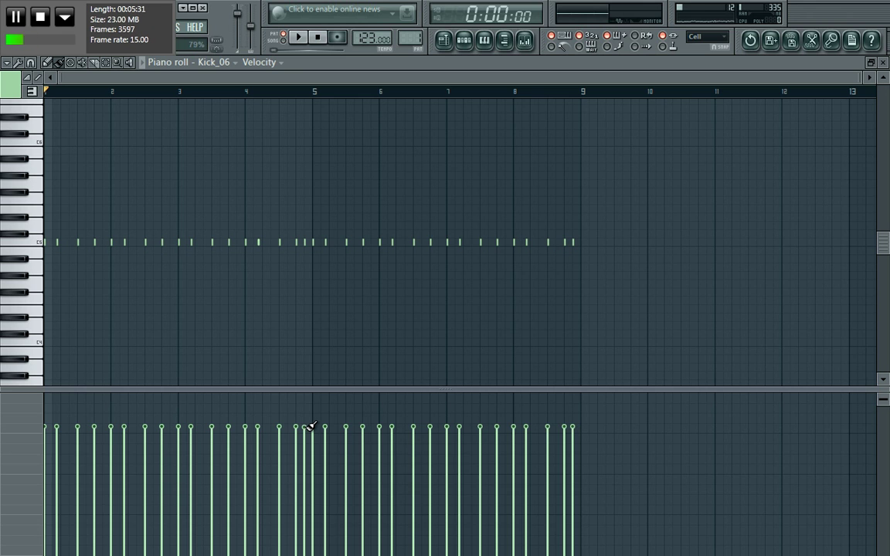
drag(309, 425, 310, 469)
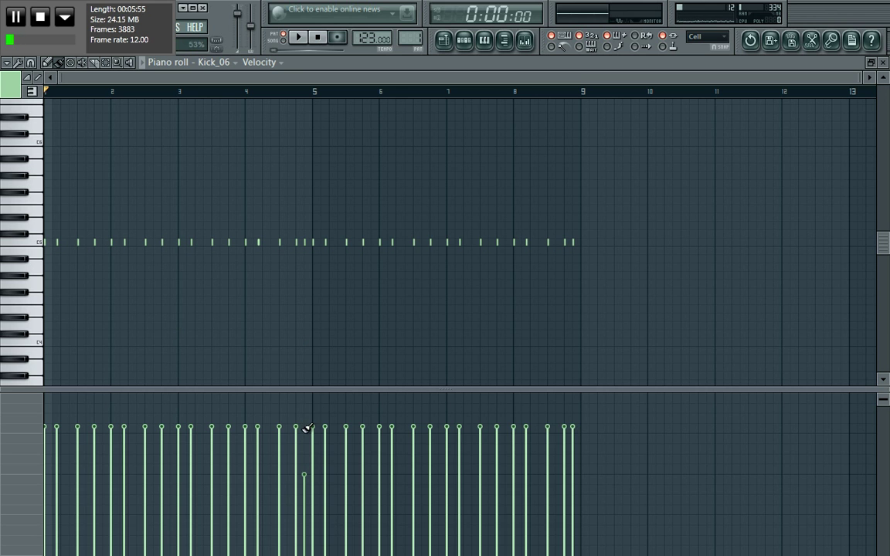
drag(308, 475, 311, 424)
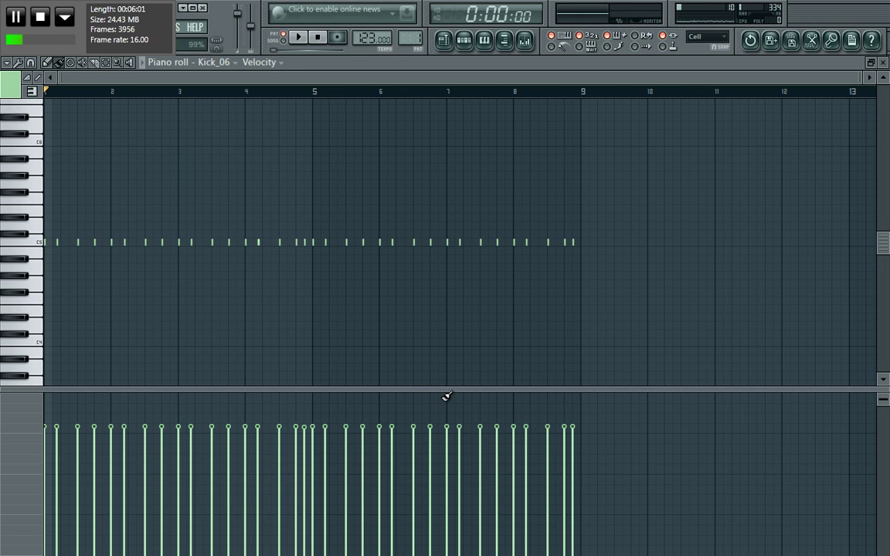
View the Kick_06 channel settings from the channel rack and return to the piano roll
click(464, 42)
click(340, 118)
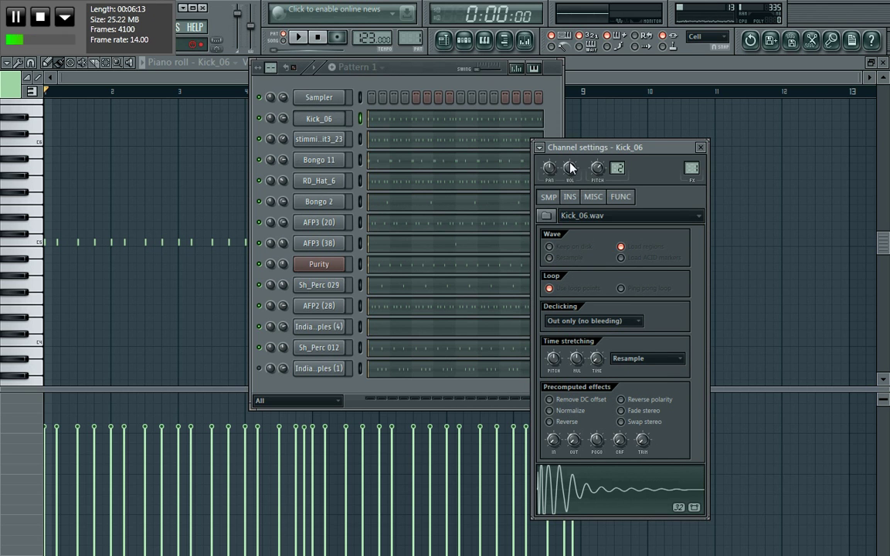
click(572, 78)
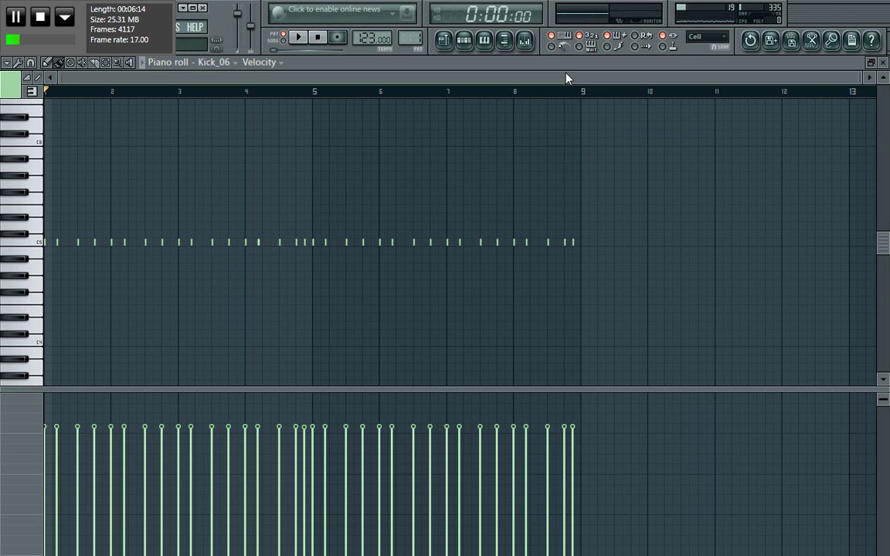
Paint a dense run of kick notes on C5 and C#5 from bar 10 to bar 12 and draw a dipping velocity curve over them
drag(572, 78, 671, 123)
mouse_move(546, 241)
mouse_down()
mouse_move(614, 234)
mouse_move(668, 242)
mouse_up()
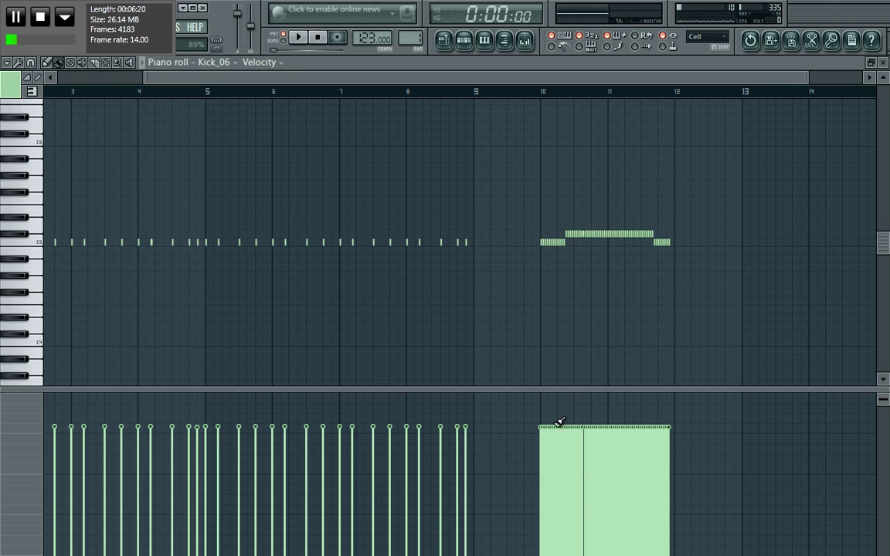
mouse_move(548, 423)
mouse_down()
mouse_move(639, 500)
mouse_move(652, 487)
mouse_move(669, 425)
mouse_up()
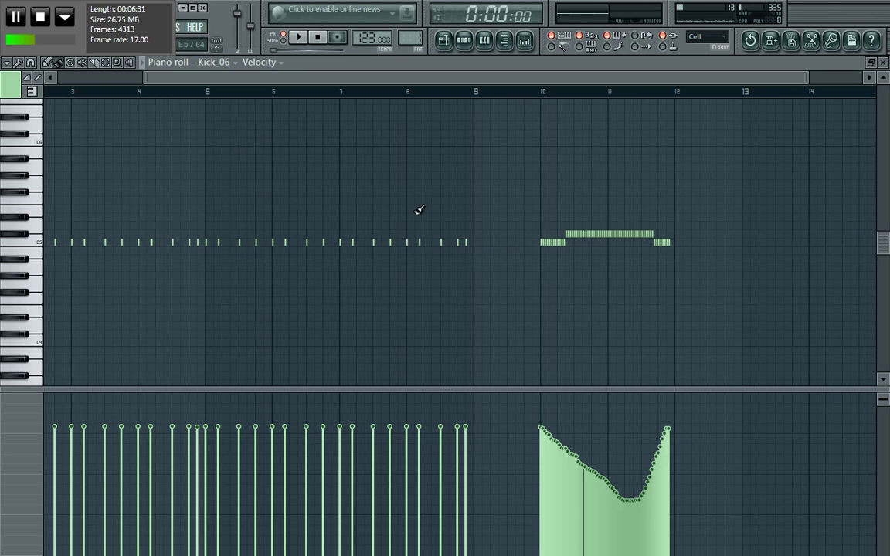
Select the painted notes and the time range from bar 10 to bar 12, and play that range to hear the velocity changes
click(47, 62)
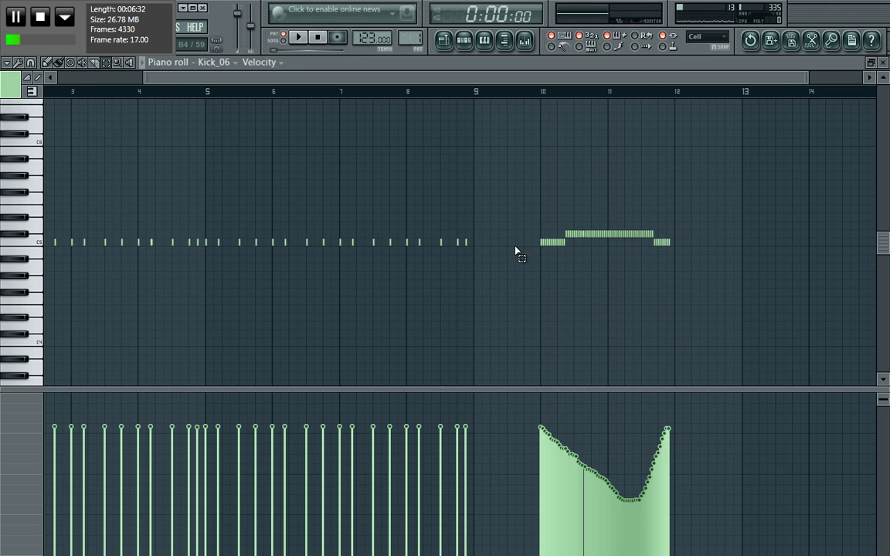
drag(543, 207, 699, 260)
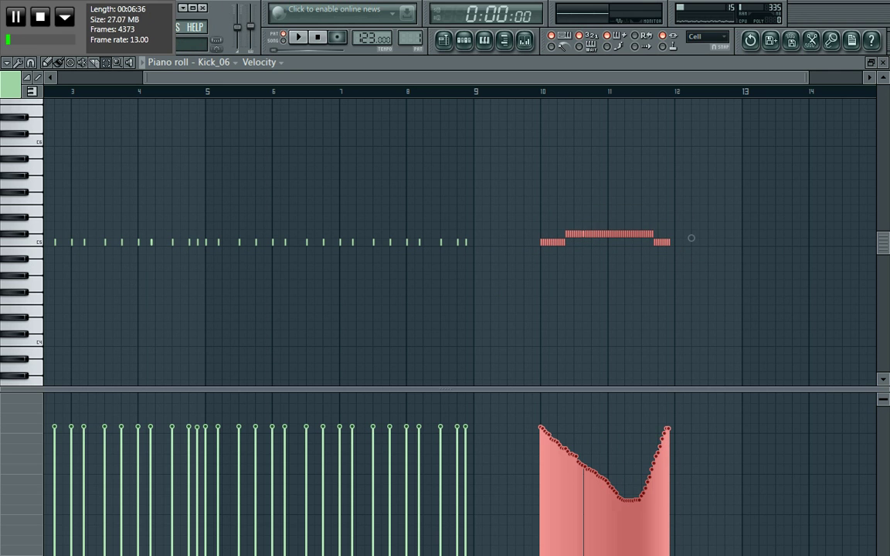
click(299, 38)
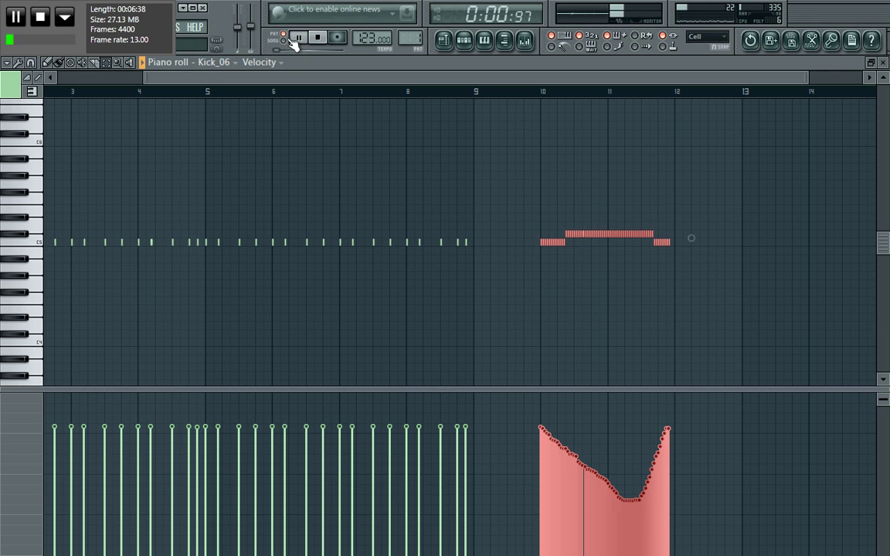
click(317, 38)
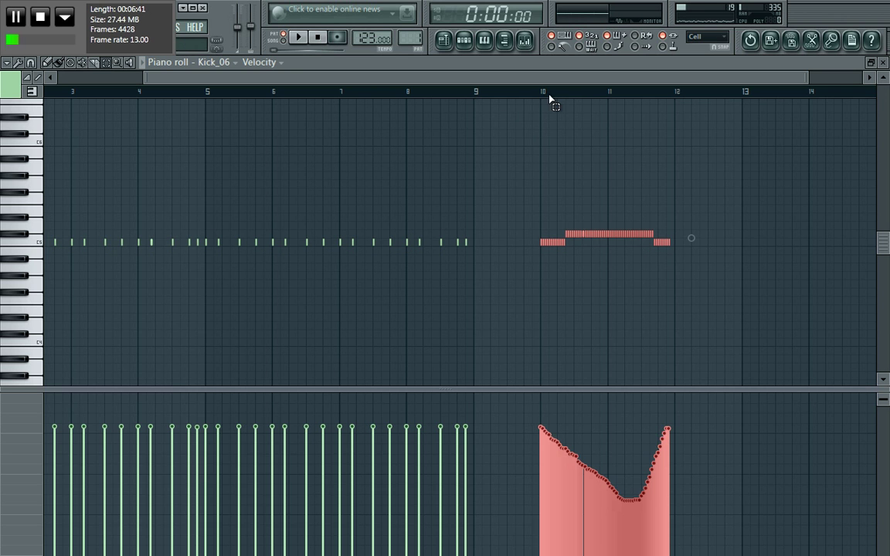
drag(542, 94, 673, 113)
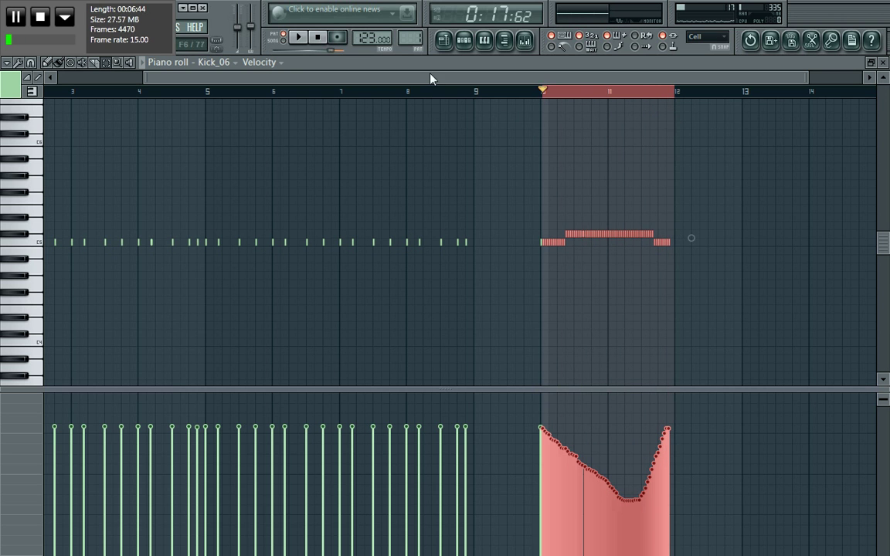
click(303, 41)
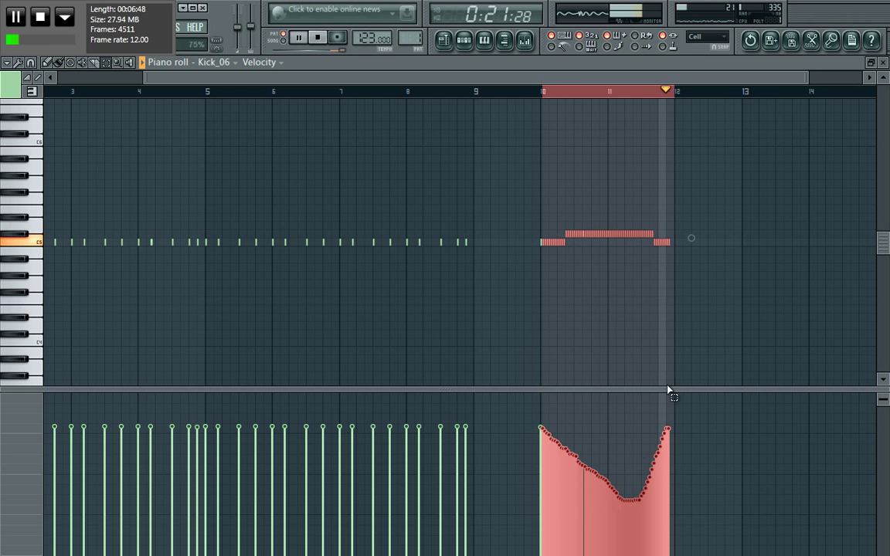
click(318, 37)
Clear the time selection and delete the painted kick notes between bars 10 and 12
click(554, 92)
drag(723, 264, 500, 163)
key(Delete)
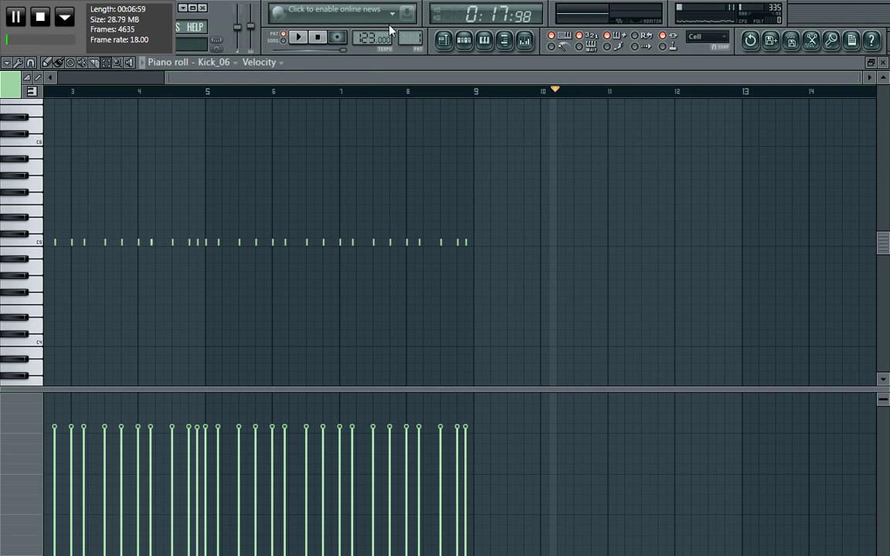
Copy the notes of all channels from Kick_06 down to the last one in Pattern 1 and paste them into Pattern 2
click(470, 43)
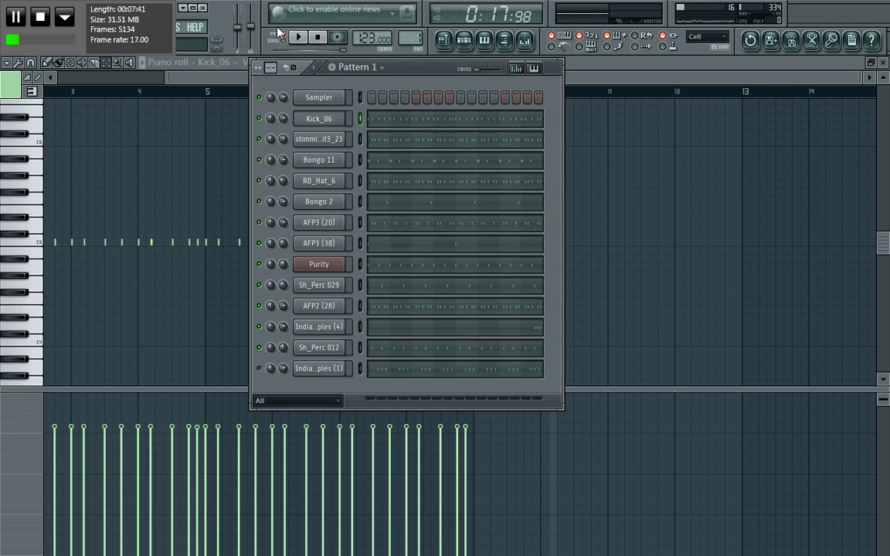
right_click(359, 119)
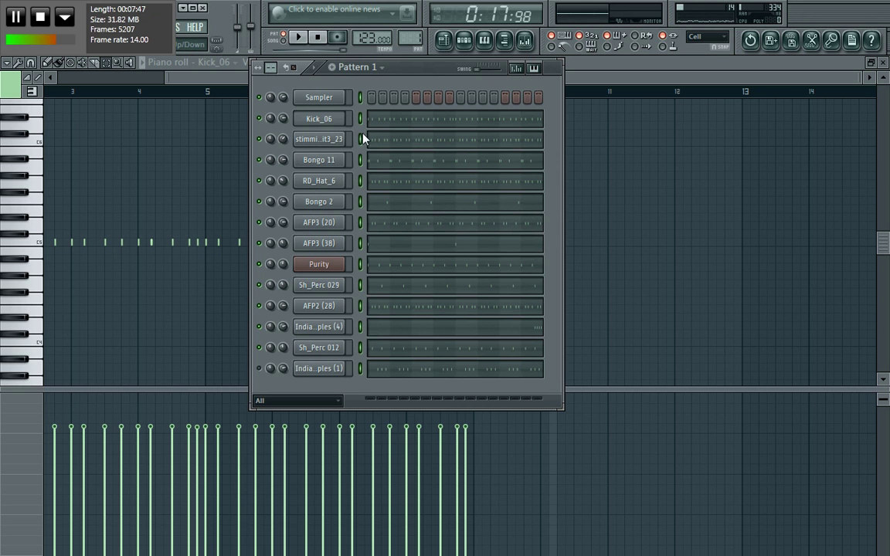
right_click(360, 119)
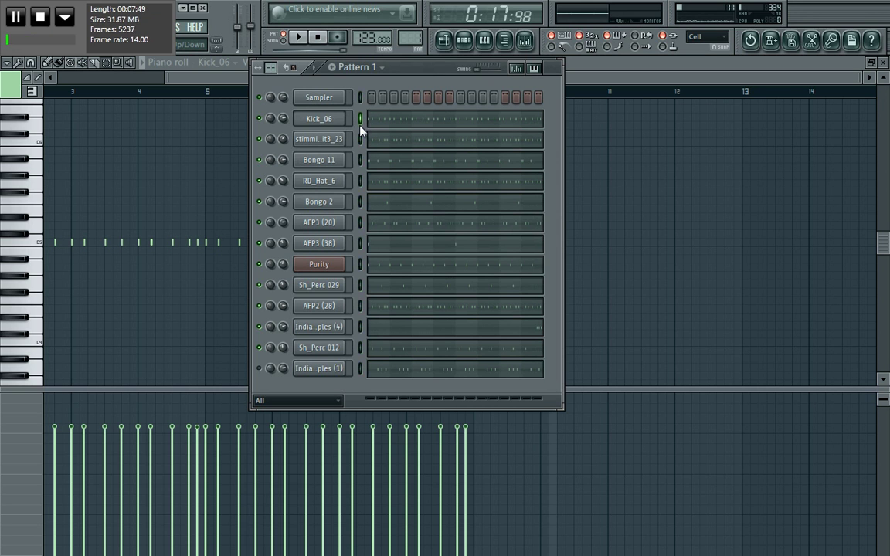
drag(364, 250, 365, 367)
scroll(409, 37, up, 1)
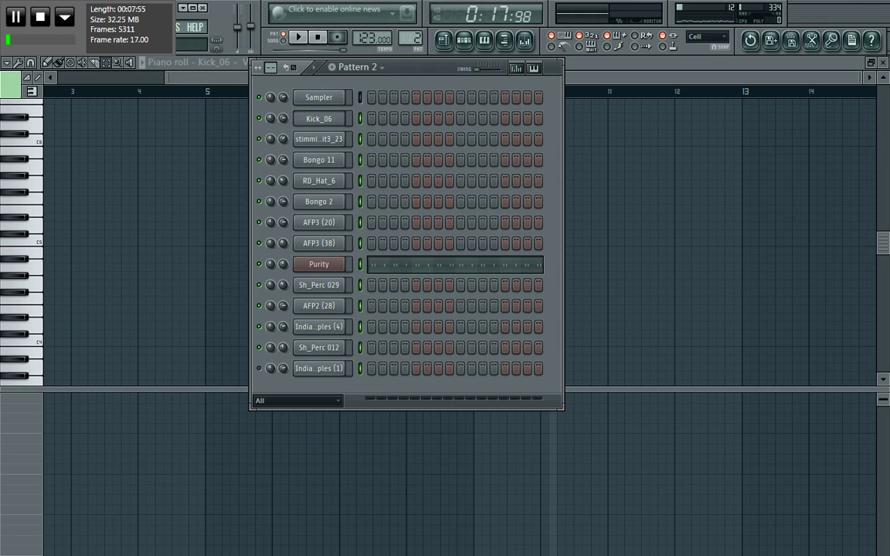
key(ctrl+v)
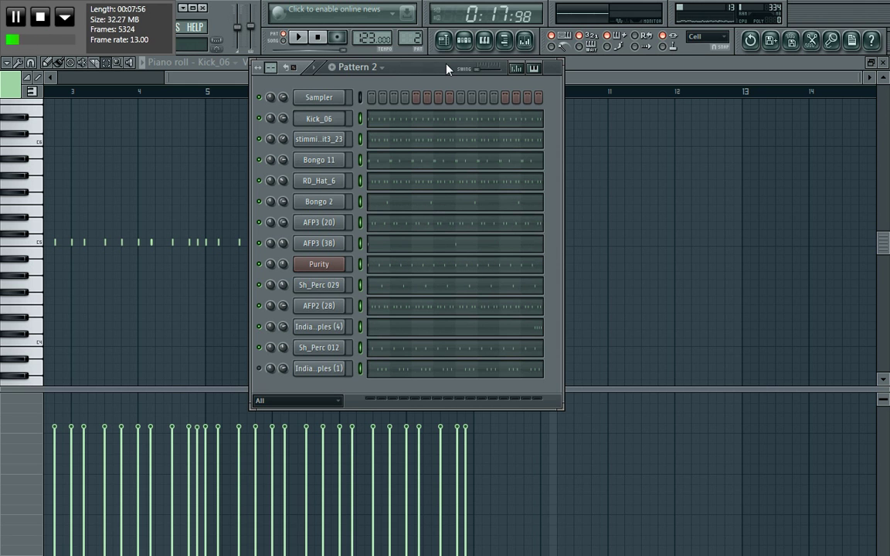
Delete all Purity notes from Pattern 2 in the piano roll and bring the channel rack back up
click(411, 270)
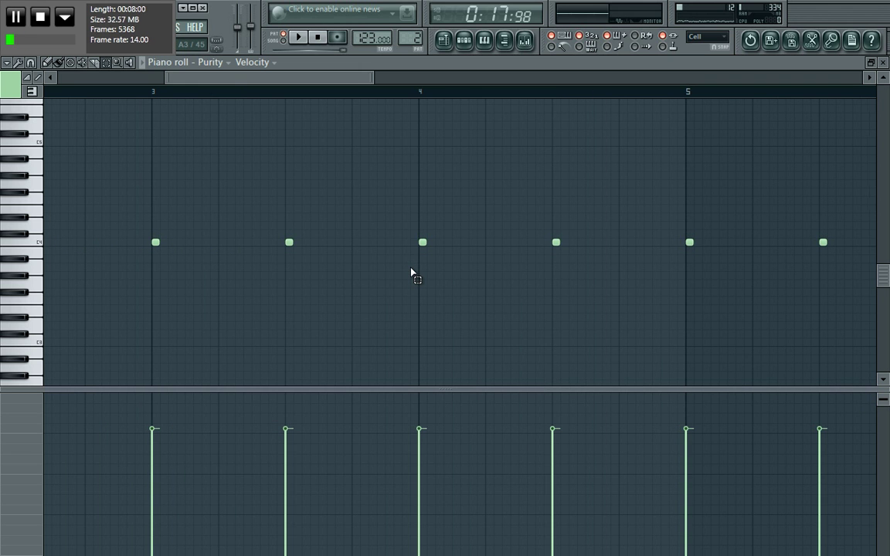
key(ctrl+a)
key(Delete)
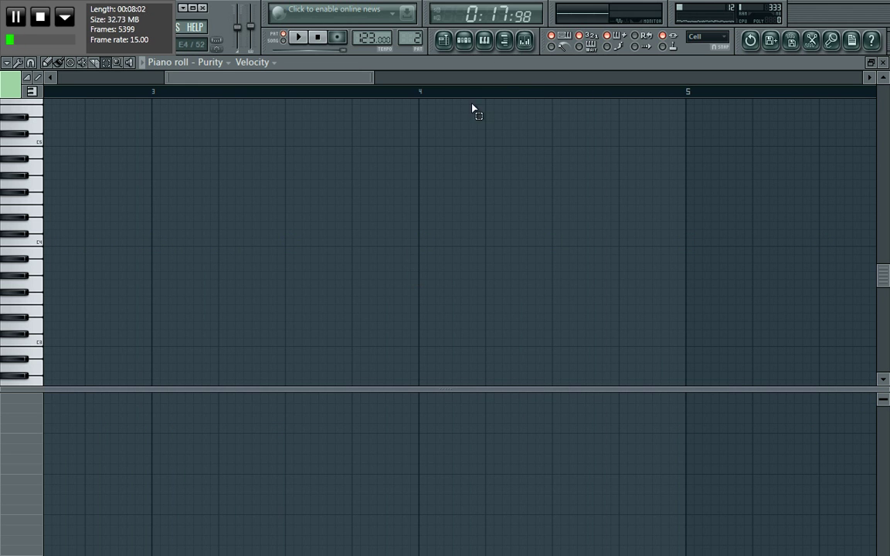
click(463, 41)
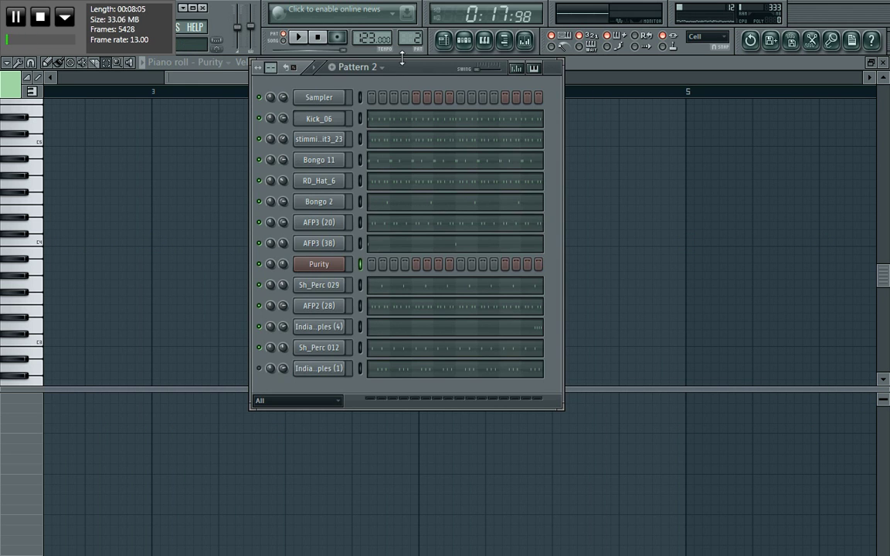
Compare Pattern 1 with Pattern 2 in the channel rack and open the Playlist with Pattern 2 active
scroll(411, 38, down, 1)
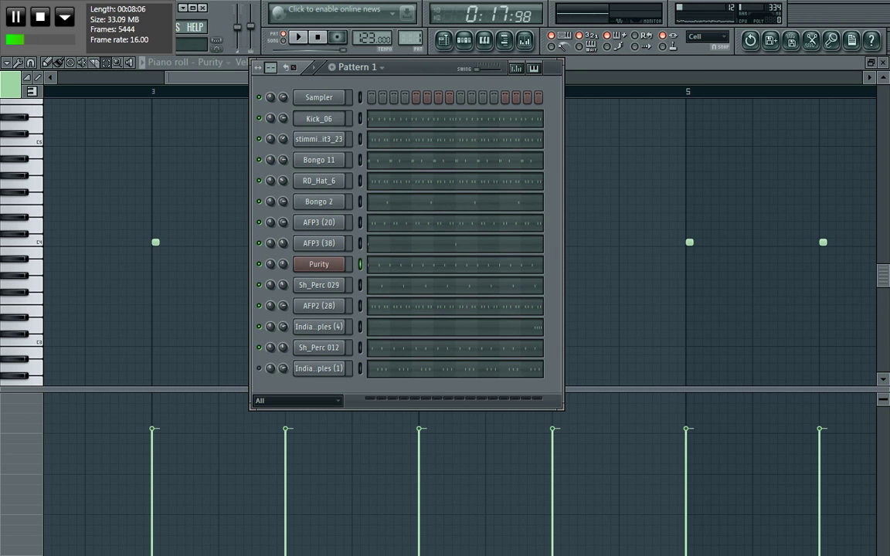
scroll(411, 38, up, 1)
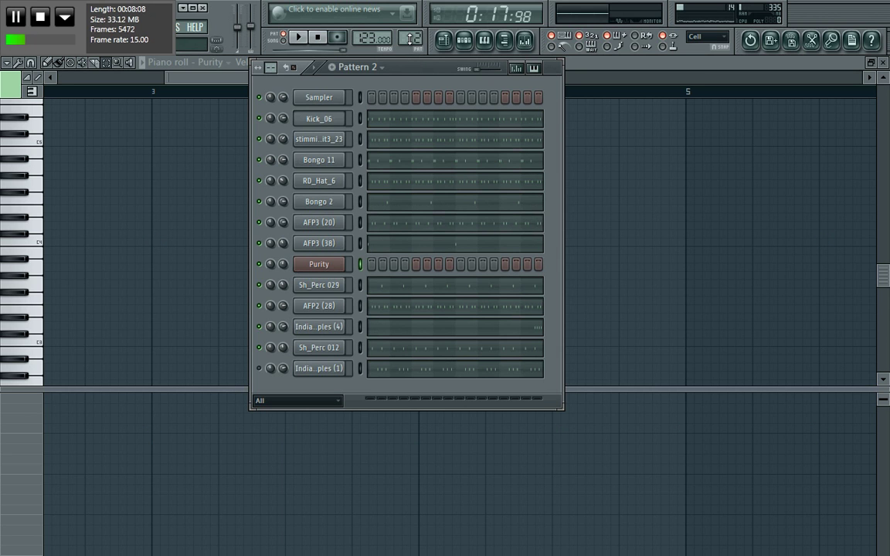
click(451, 42)
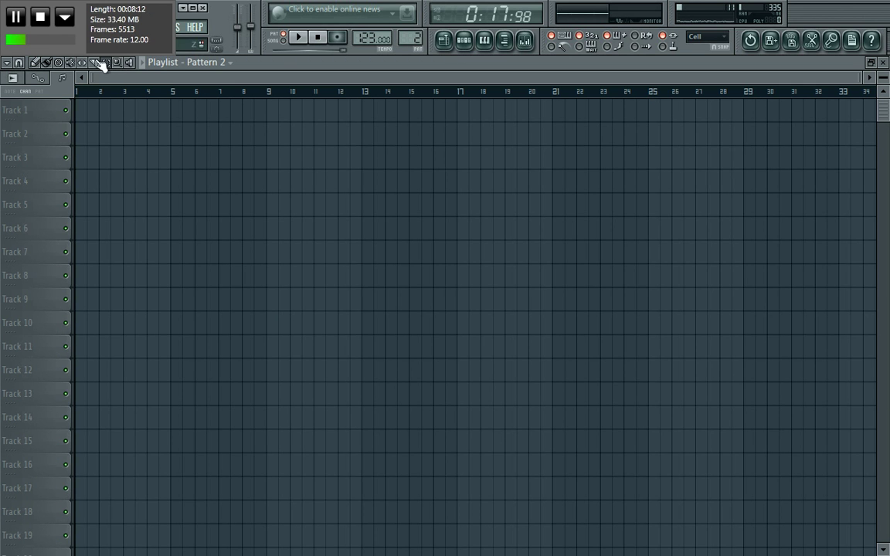
Place a Pattern 2 clip at bar 1 on Track 2 and a Pattern 1 clip at bar 9 on Track 1
click(47, 62)
click(79, 109)
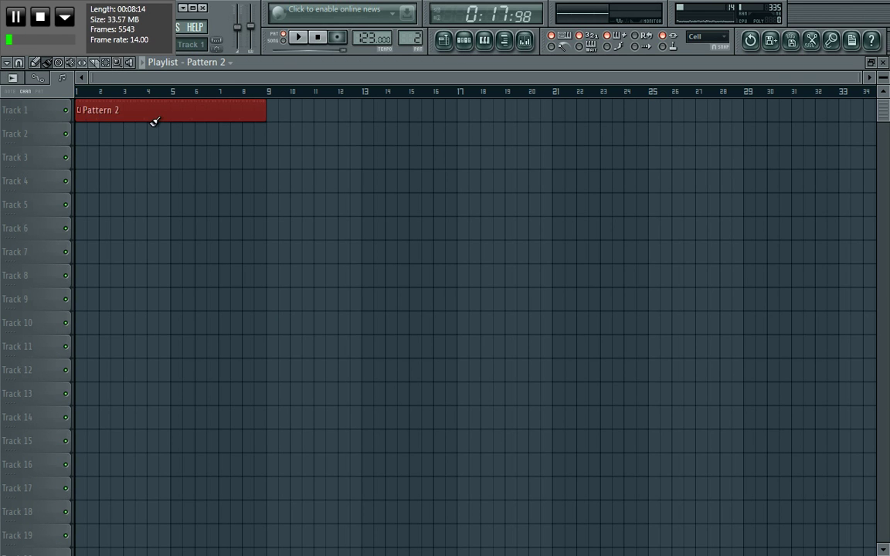
drag(165, 112, 89, 133)
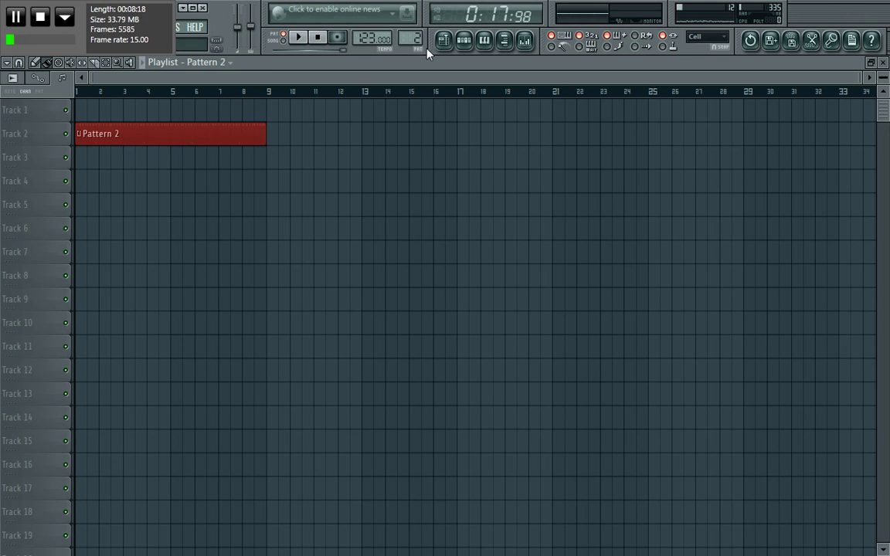
scroll(375, 35, down, 1)
click(272, 109)
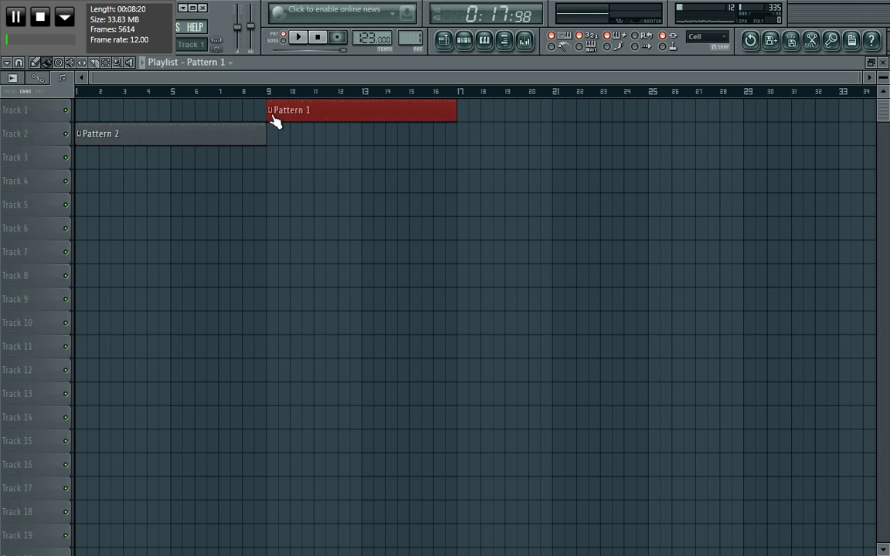
Switch playback to song mode and play the two-clip arrangement past bar 9 before pausing it
click(284, 40)
click(299, 37)
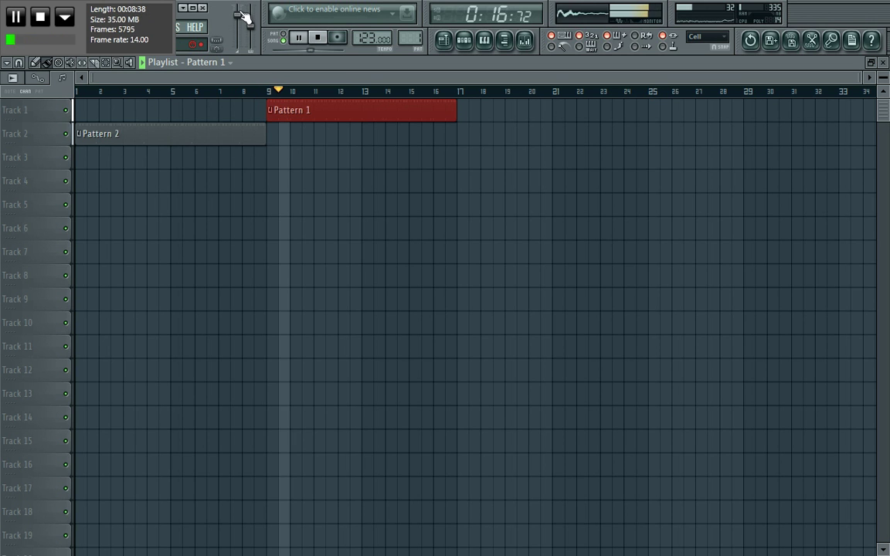
click(300, 38)
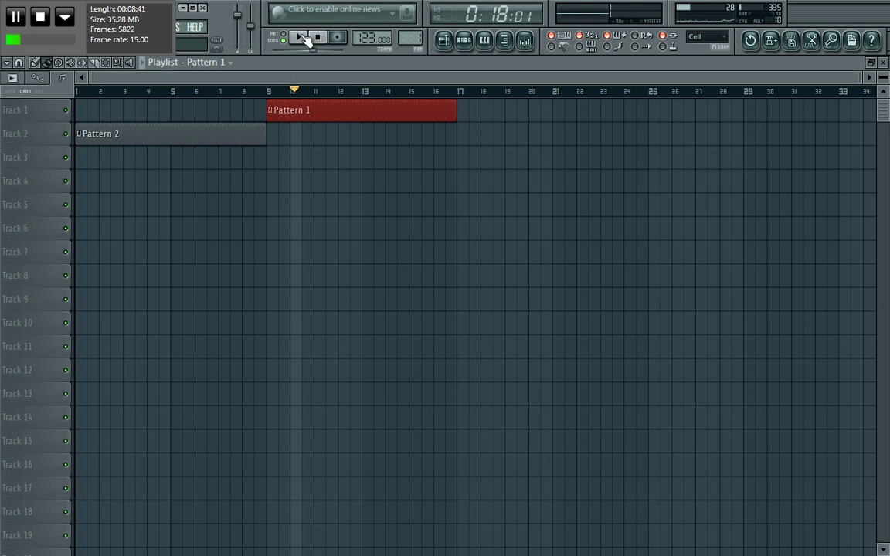
Remove both clips from the Playlist and delete Pattern 2 from the project
right_click(259, 130)
right_click(287, 112)
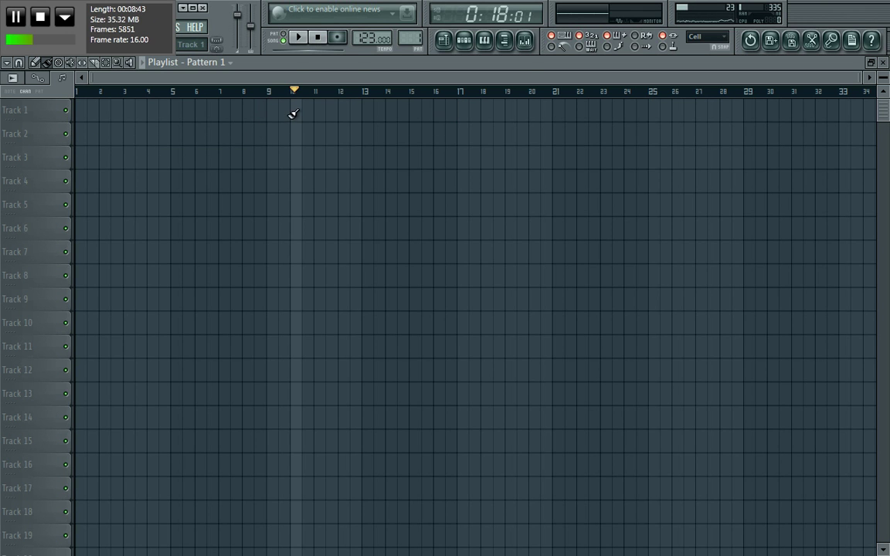
click(464, 40)
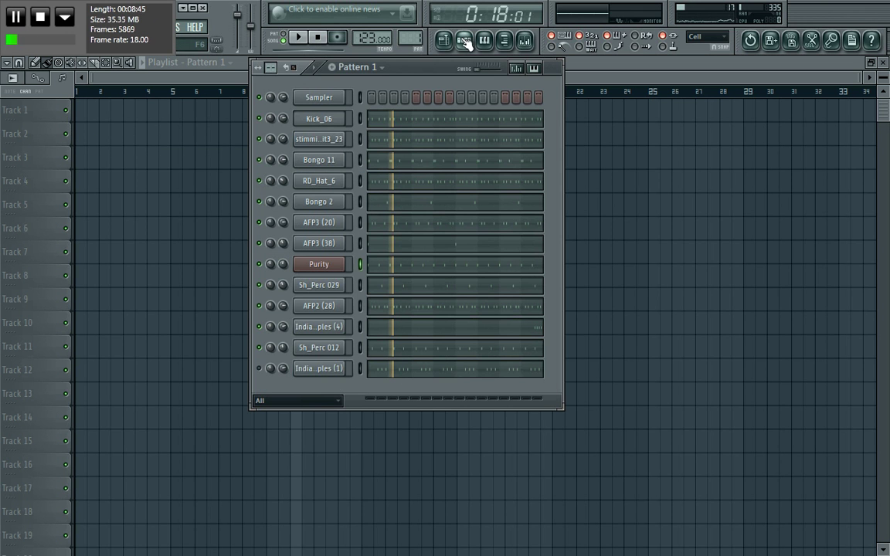
click(384, 69)
click(377, 95)
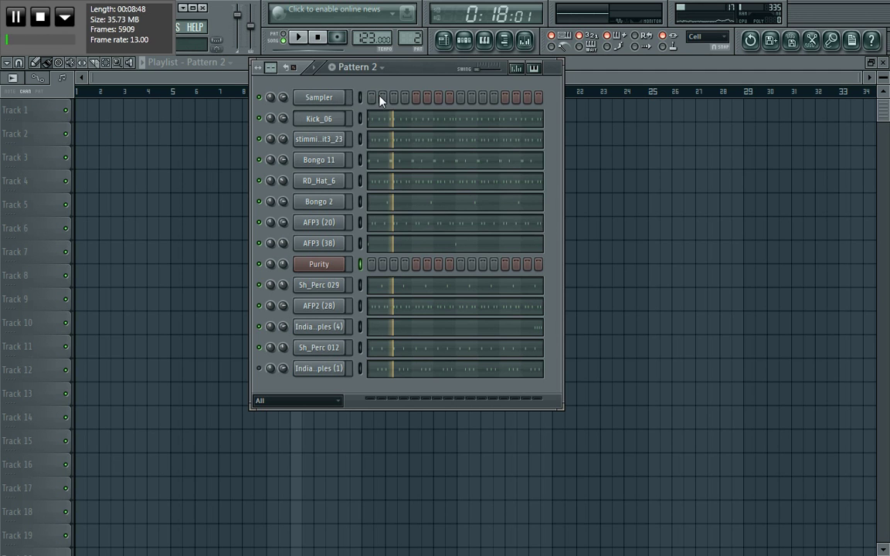
click(384, 69)
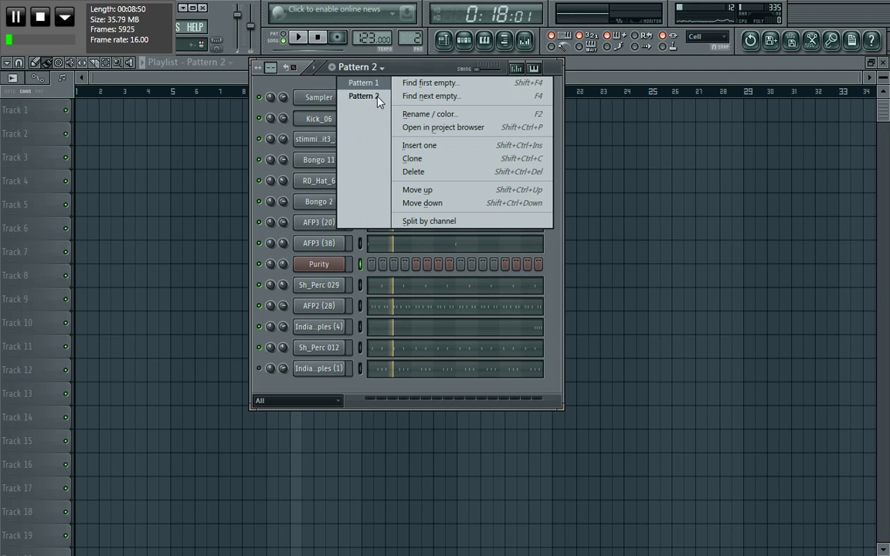
click(421, 172)
click(525, 325)
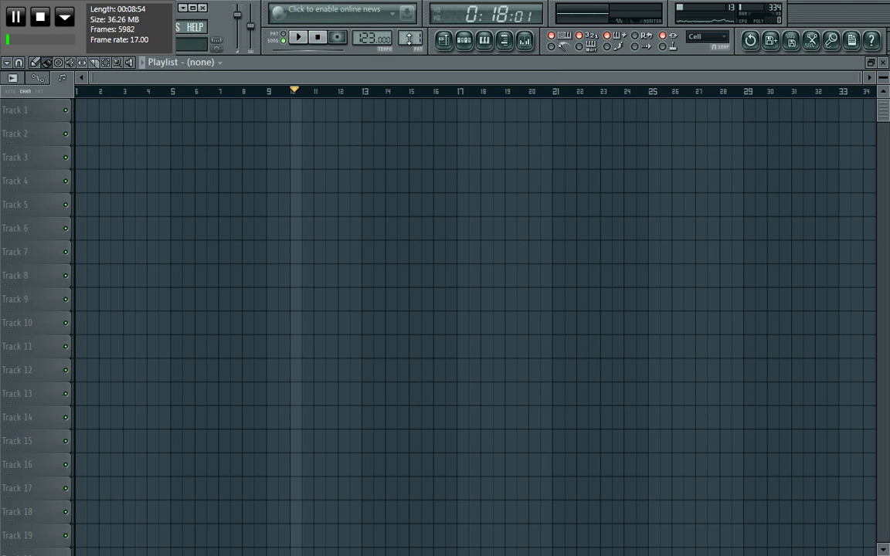
Check Pattern 1 in the channel rack and paint runs of Pattern 1 clips on Tracks 1, 3, 5, 8, 10 and 12
click(464, 42)
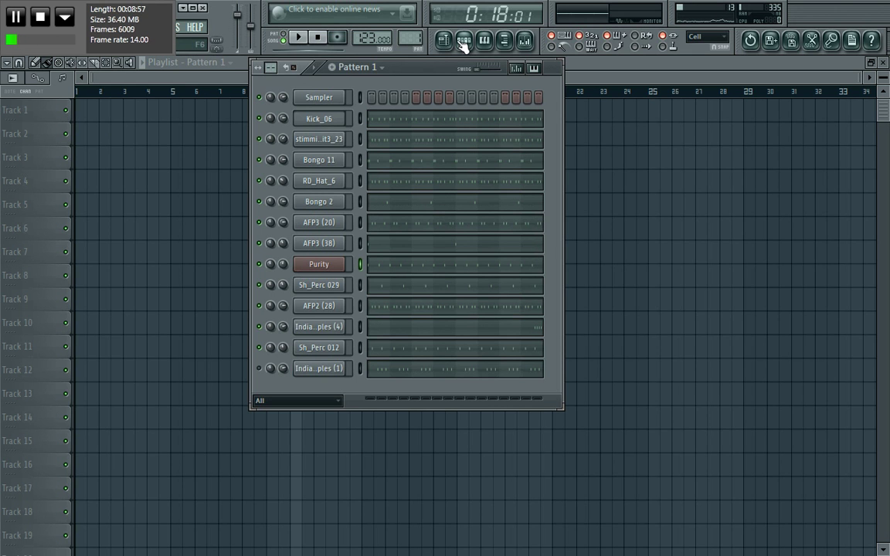
click(183, 79)
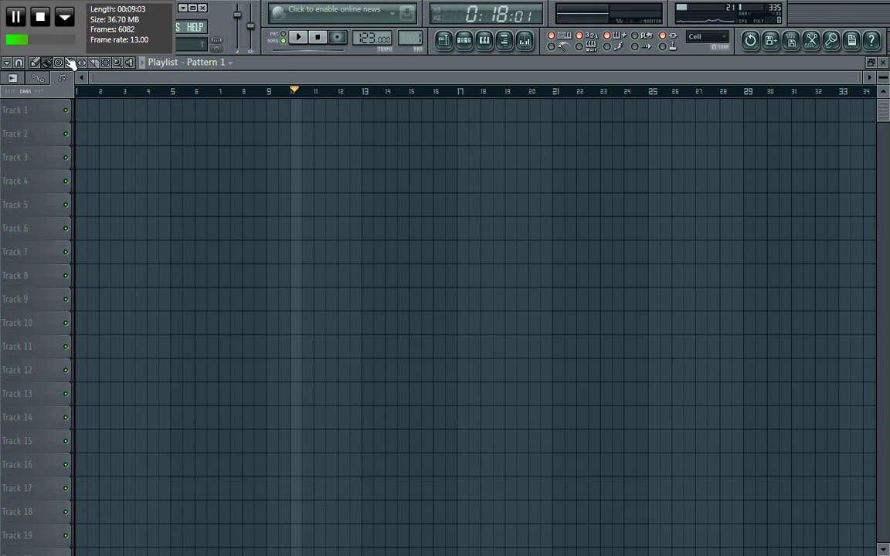
click(50, 63)
drag(83, 113, 476, 183)
drag(427, 166, 683, 294)
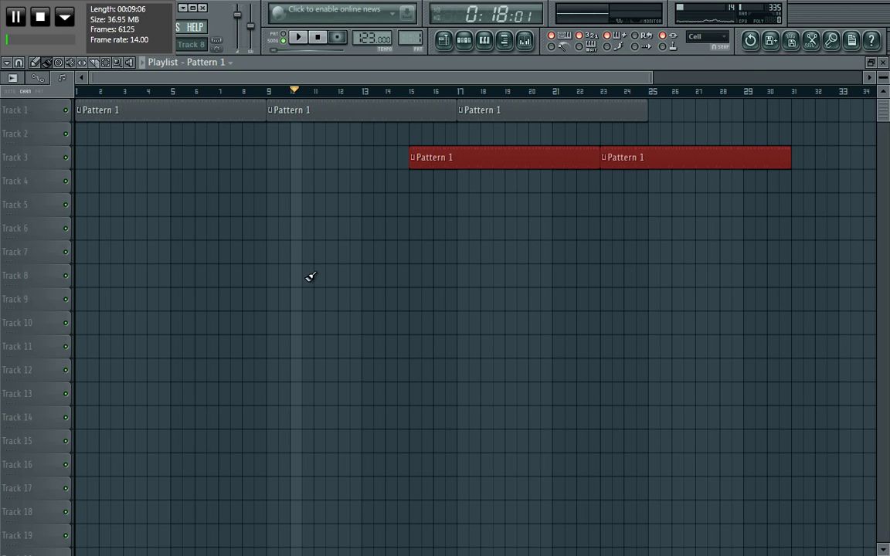
drag(310, 278, 541, 324)
drag(178, 375, 580, 487)
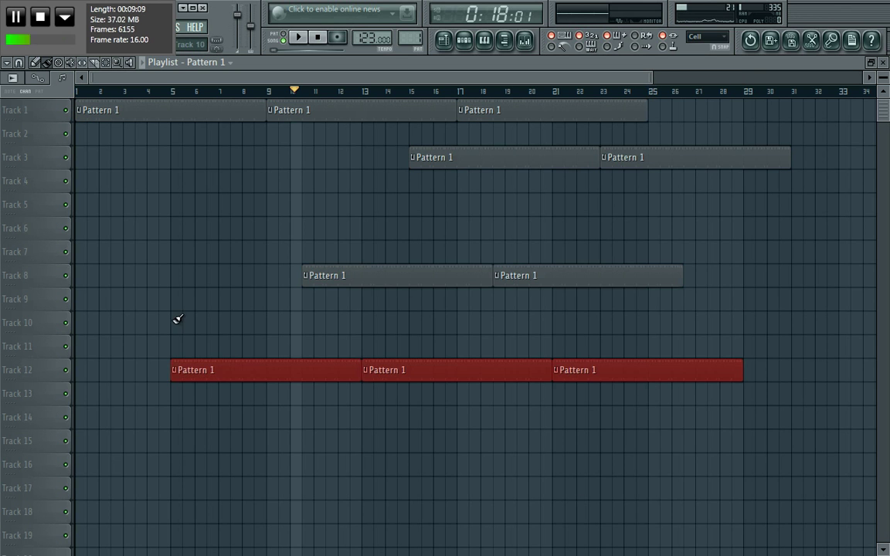
drag(186, 320, 435, 379)
drag(247, 204, 574, 286)
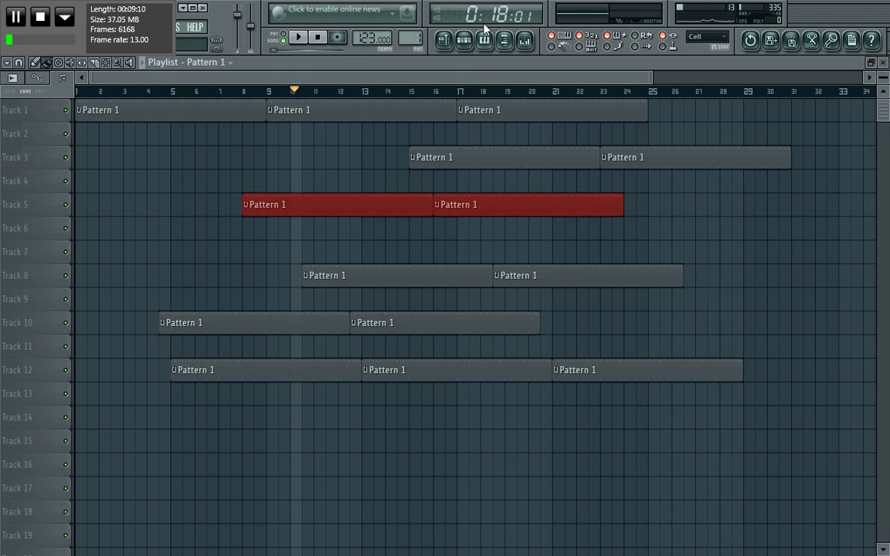
Review Pattern 1 in the channel rack and make the first Pattern 1 clip on Track 8 unique
click(464, 42)
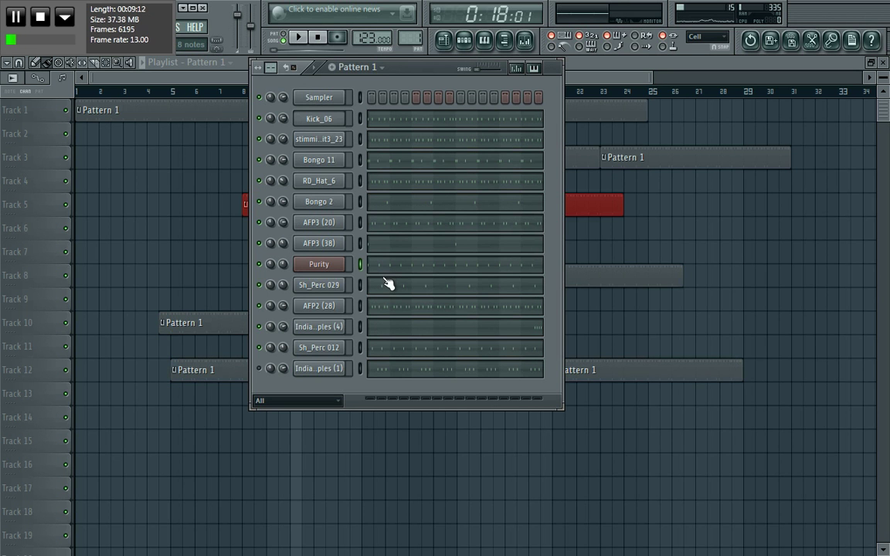
click(241, 81)
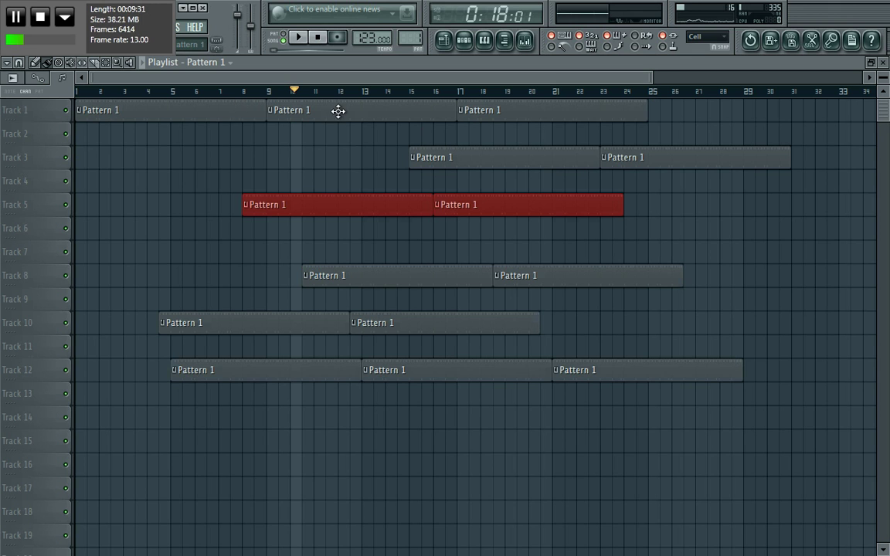
right_click(306, 282)
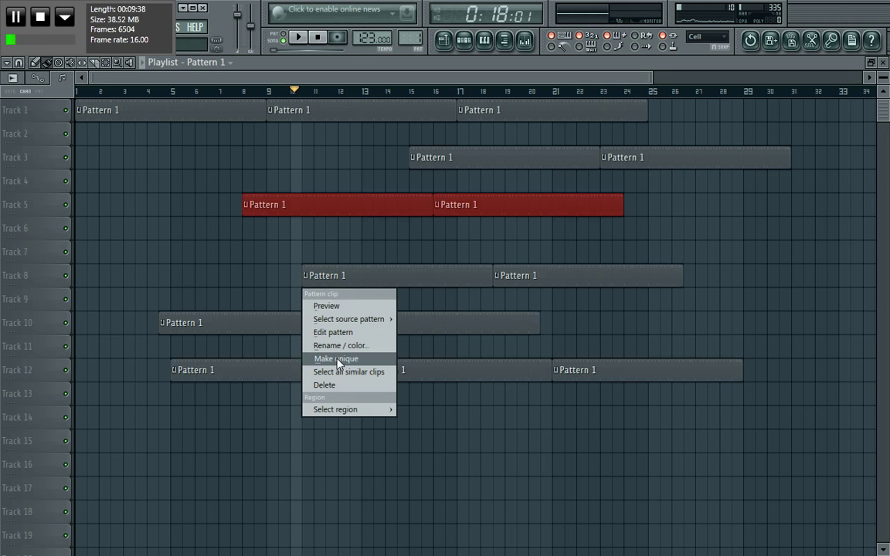
click(308, 283)
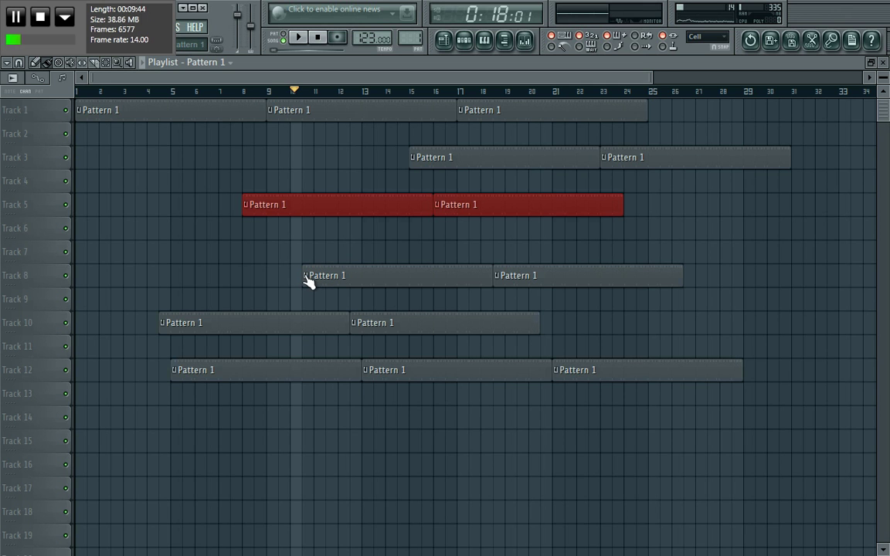
right_click(307, 281)
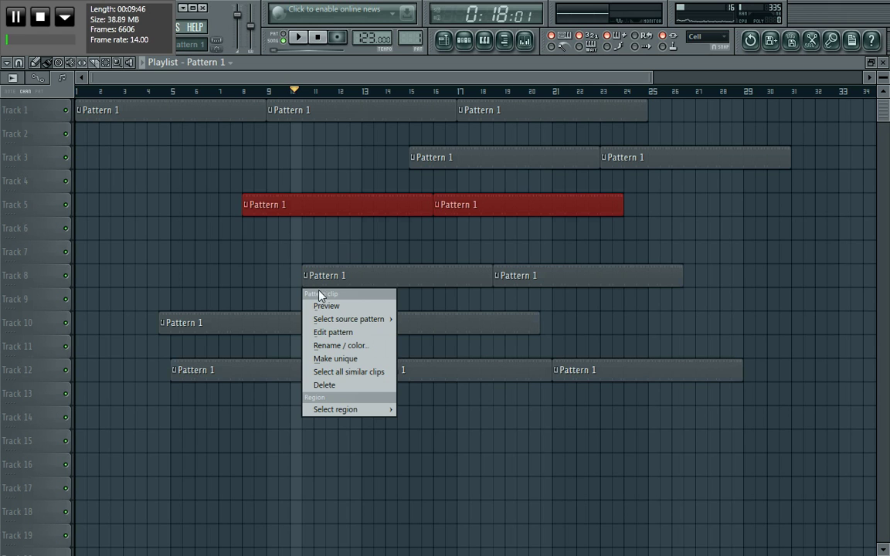
click(338, 360)
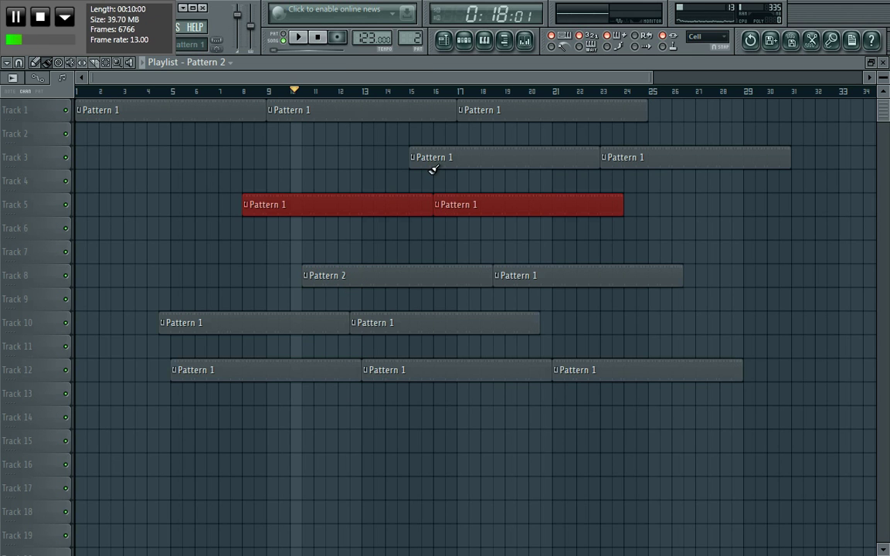
Compare the contents of Pattern 2 and Pattern 3 in the channel rack and return to the Playlist with Pattern 2 active
key(F6)
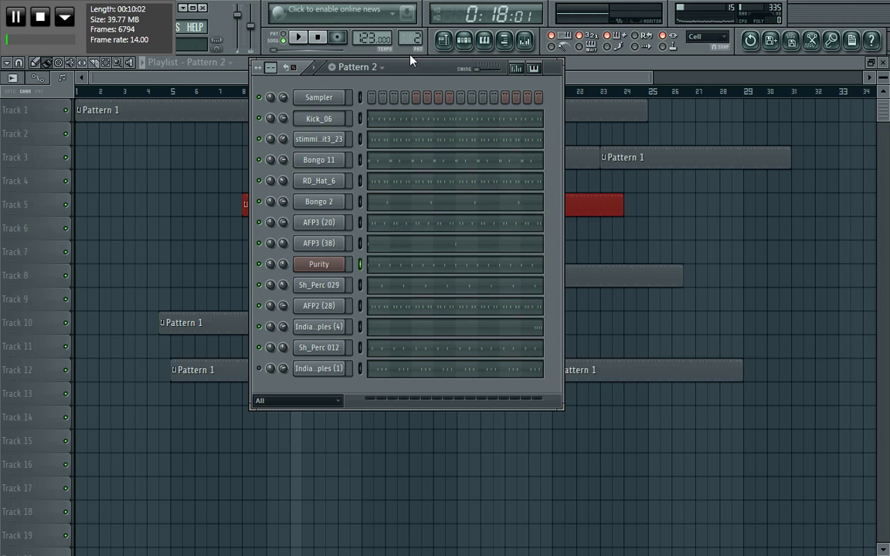
drag(409, 38, 415, 34)
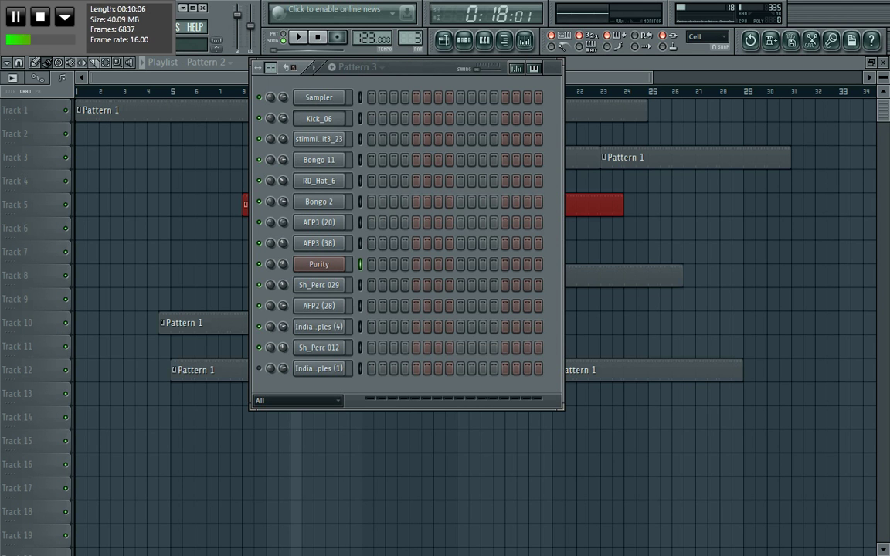
key(F6)
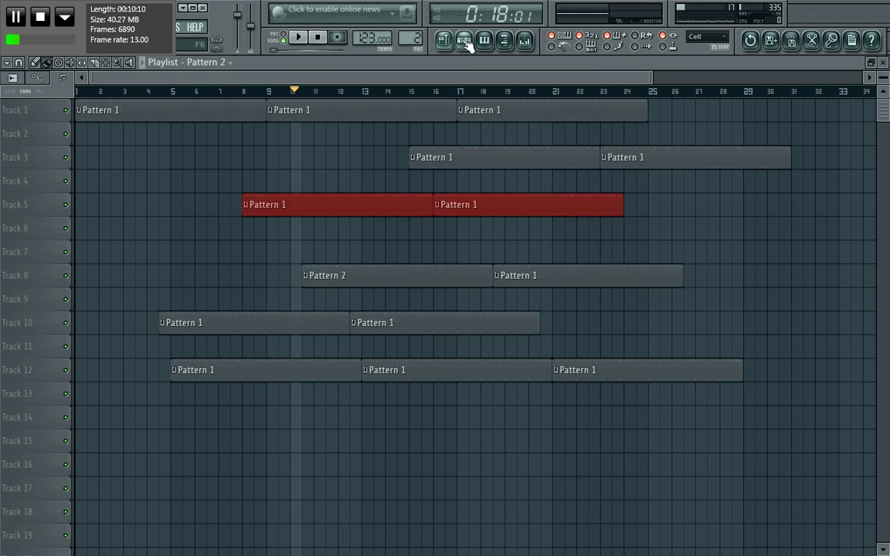
scroll(409, 37, down, 1)
key(F6)
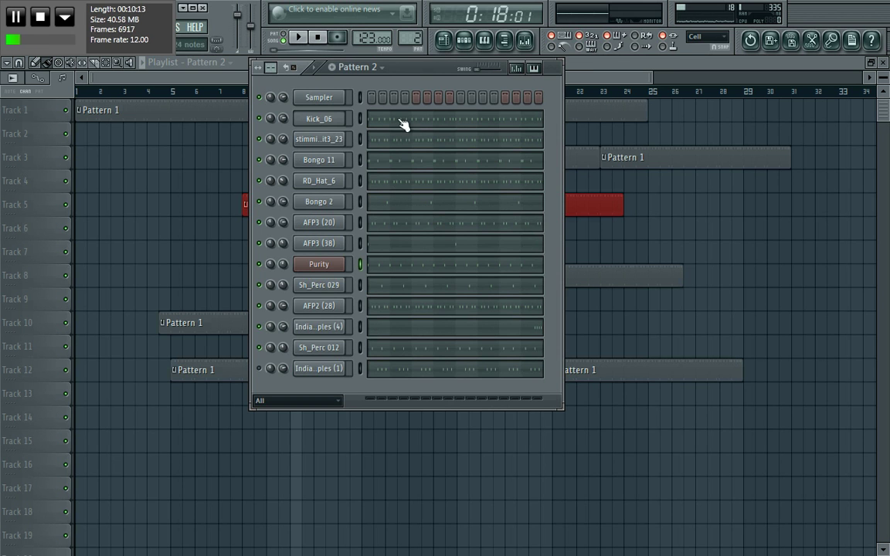
scroll(409, 37, up, 1)
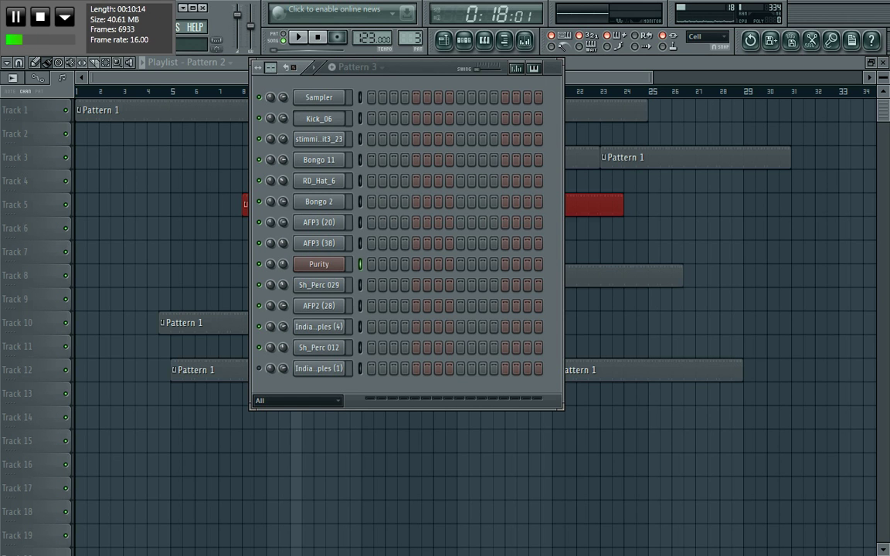
scroll(409, 37, down, 1)
key(F6)
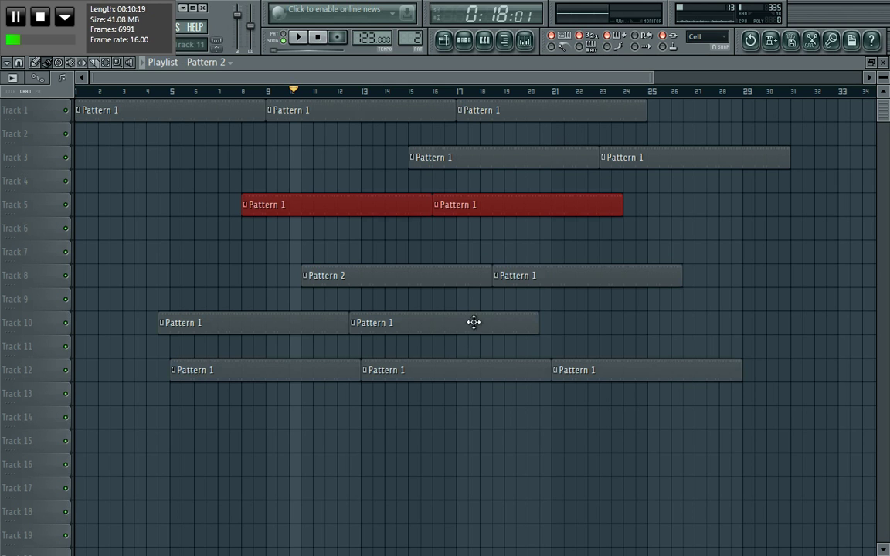
Make the second clip on Track 8 unique and examine Pattern 2 in the channel rack
right_click(498, 283)
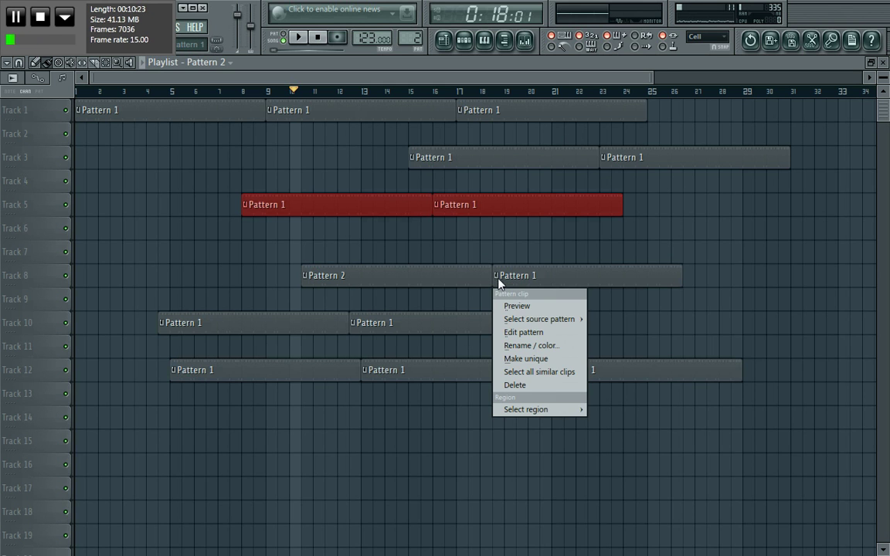
click(527, 358)
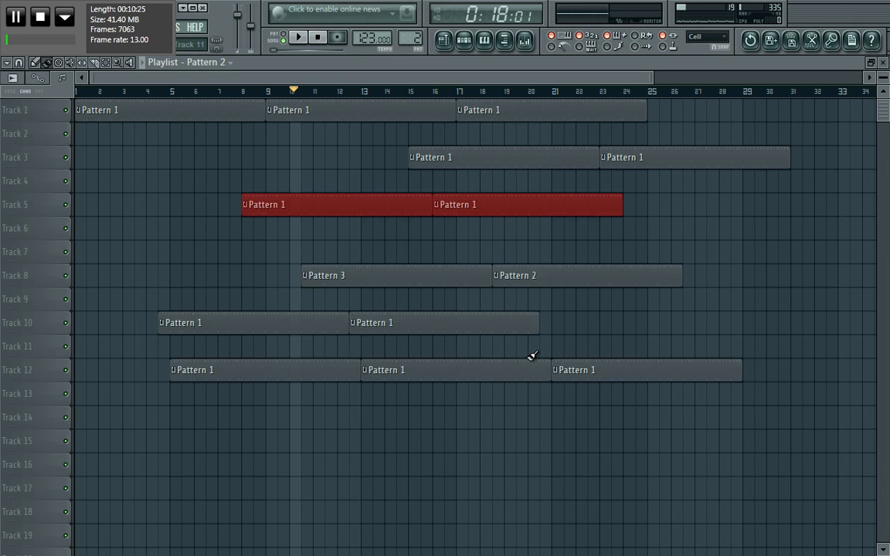
click(465, 41)
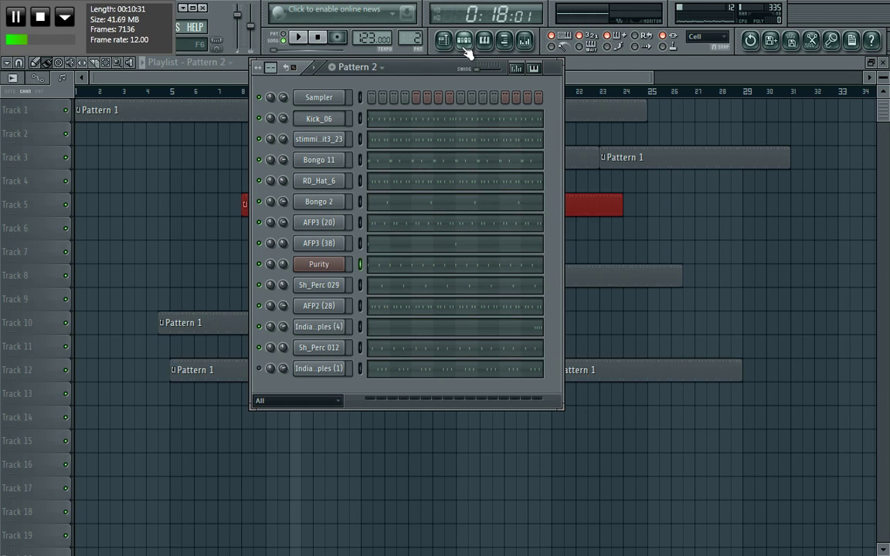
scroll(411, 38, down, 1)
scroll(411, 39, up, 1)
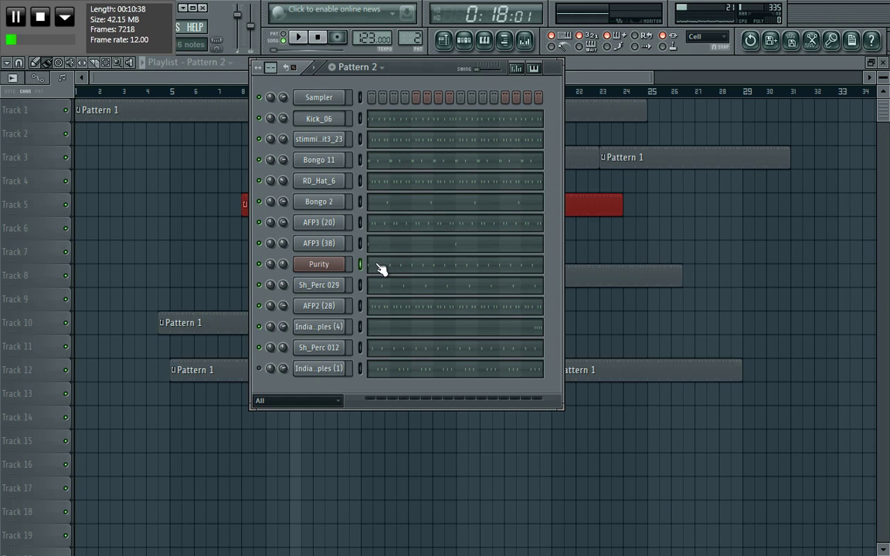
click(526, 42)
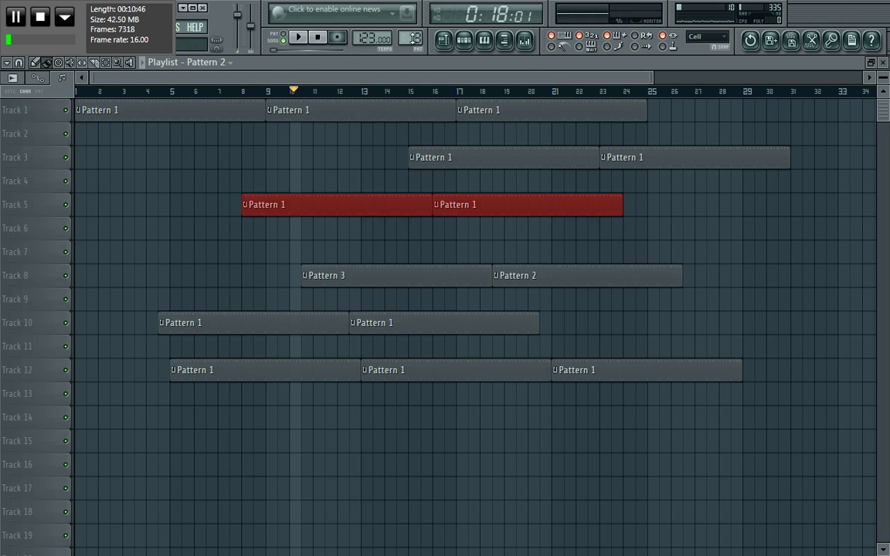
Bring up Pattern 3 in the channel rack and delete it from the project
scroll(412, 39, up, 1)
click(463, 39)
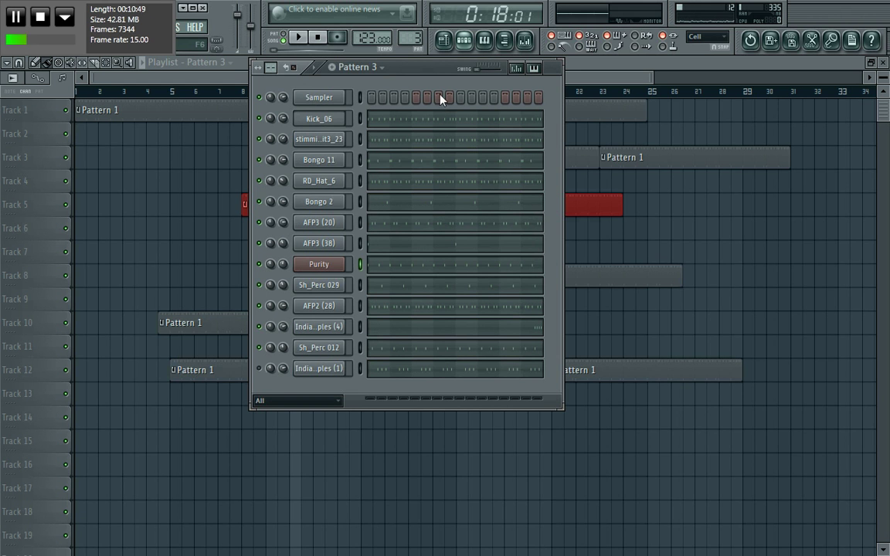
click(379, 68)
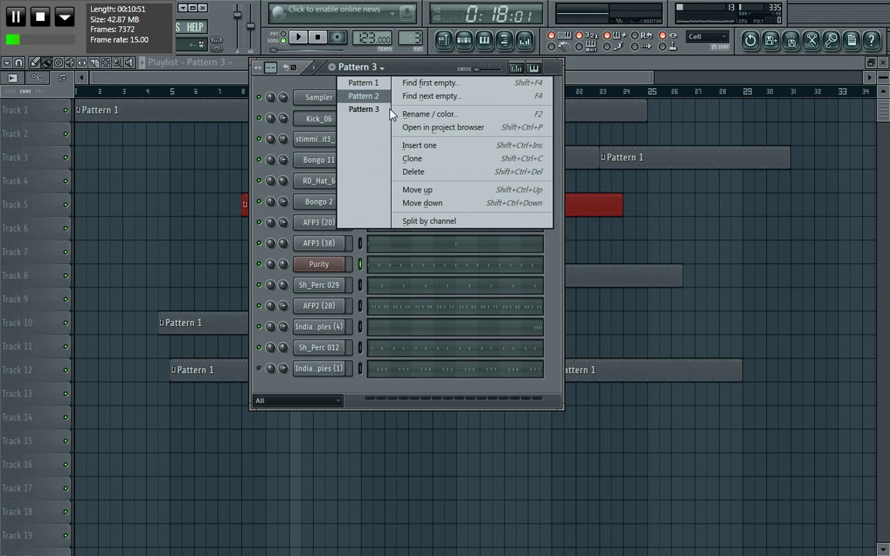
click(415, 177)
click(513, 323)
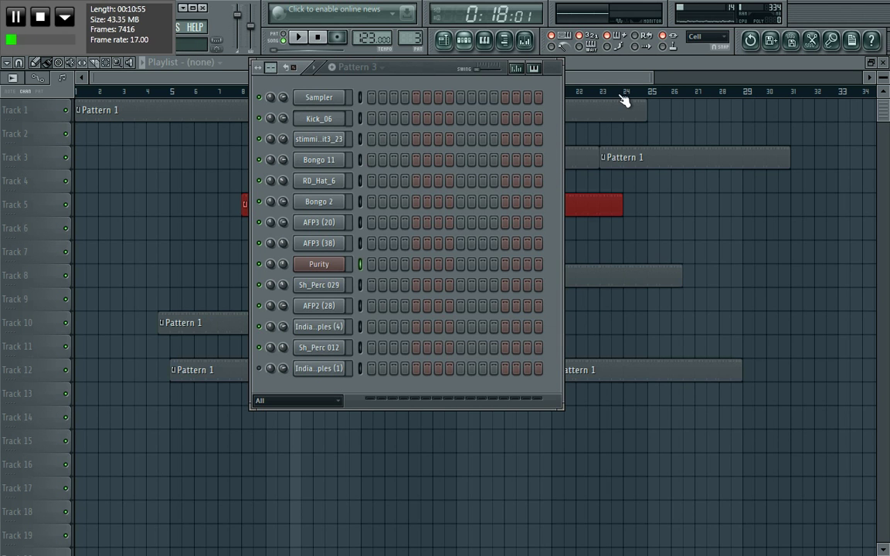
Close the channel rack and move the Pattern 2 clip on Track 8 to start at bar 10
click(539, 68)
drag(560, 284, 360, 274)
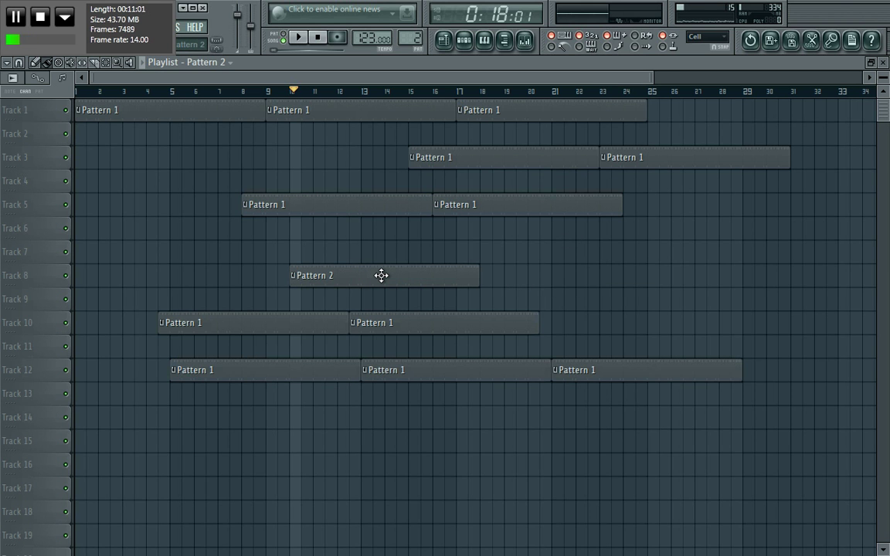
Compare the contents of Patterns 1, 2 and 3 in the channel rack and return to the Playlist with Pattern 3 active
click(465, 41)
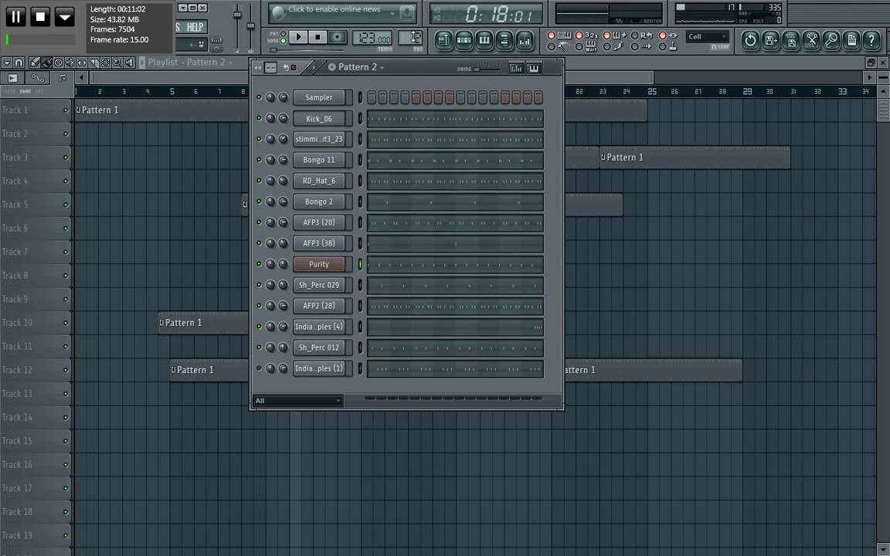
key(F4)
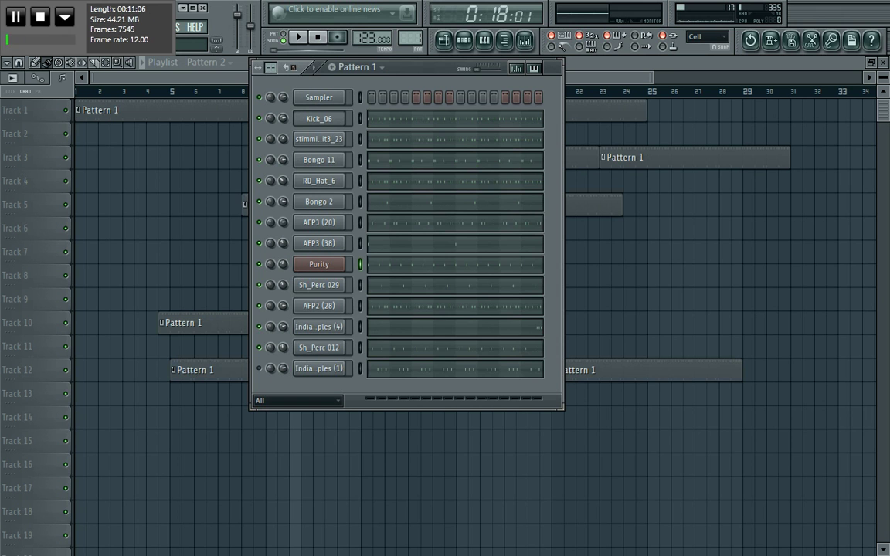
key(F4)
key(KP_Subtract)
click(585, 85)
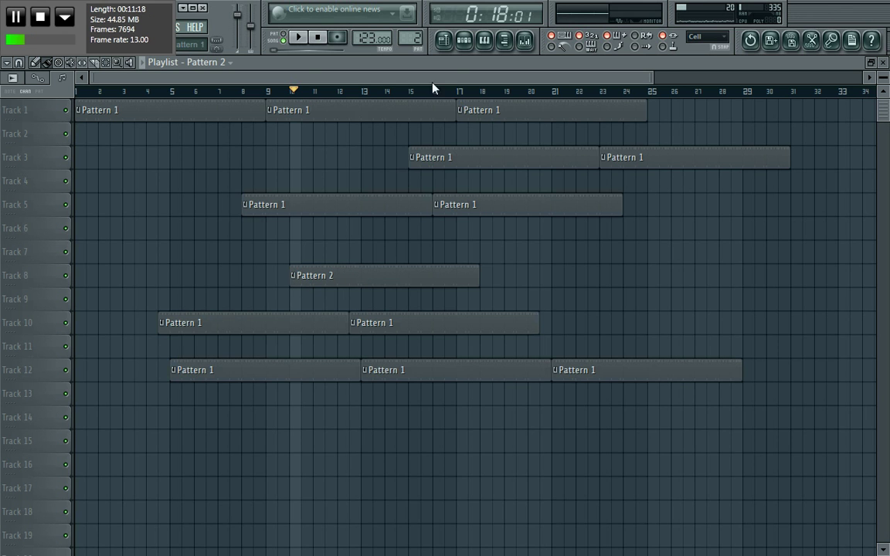
click(468, 40)
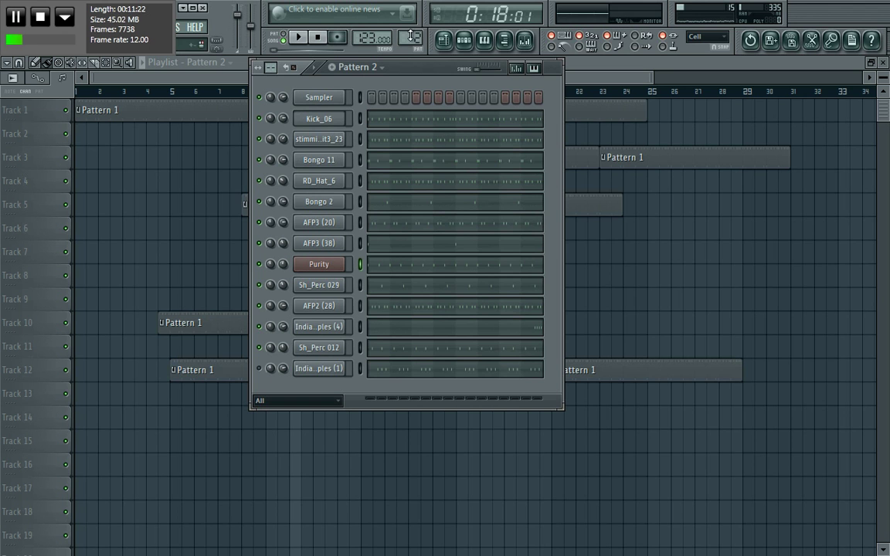
scroll(412, 37, up, 1)
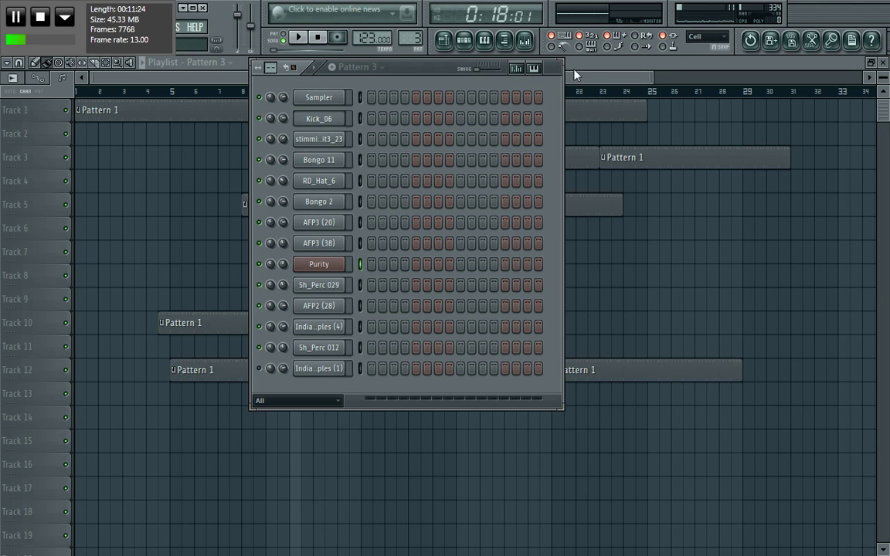
click(590, 82)
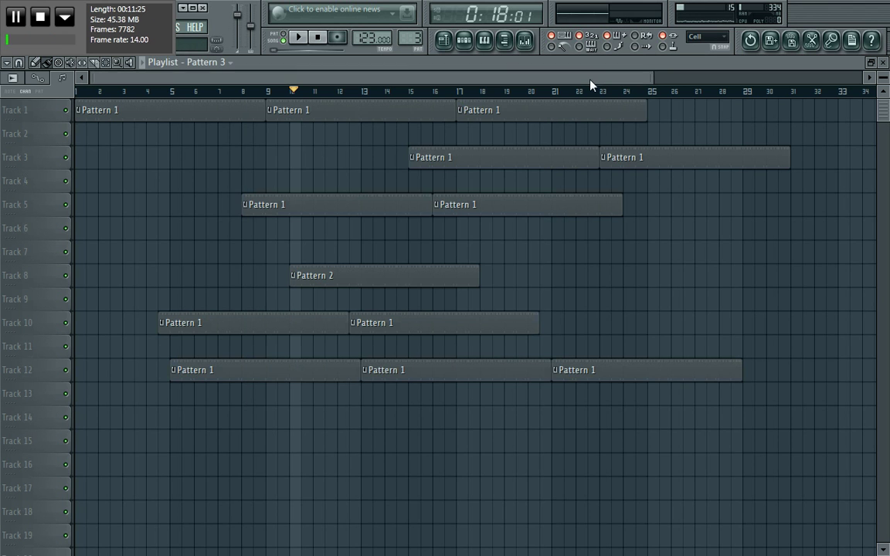
Make the Pattern 2 clip on Track 8 unique despite its single use, and compare the resulting pattern with the others in the channel rack
right_click(297, 283)
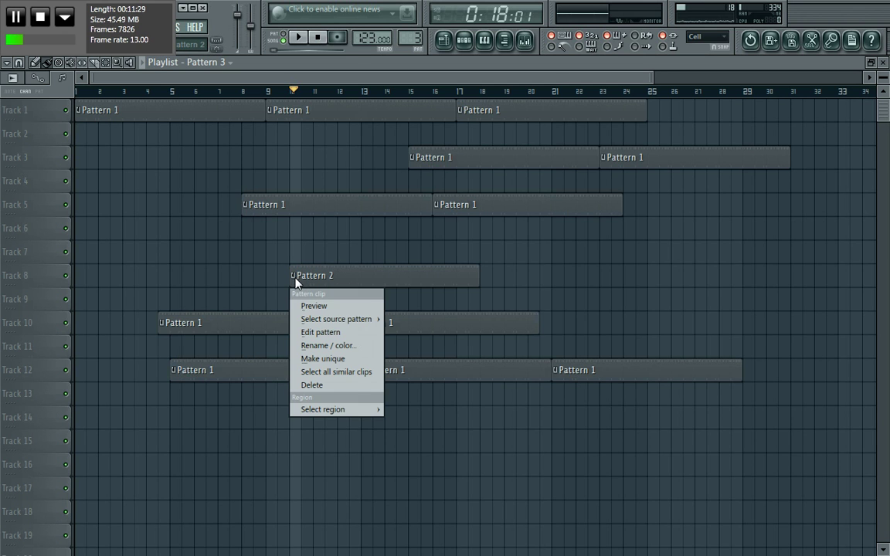
click(325, 359)
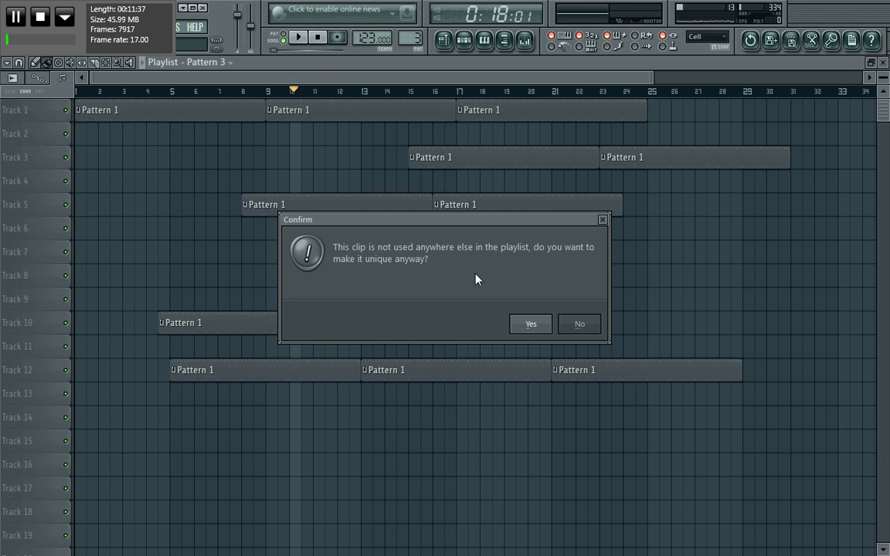
click(531, 324)
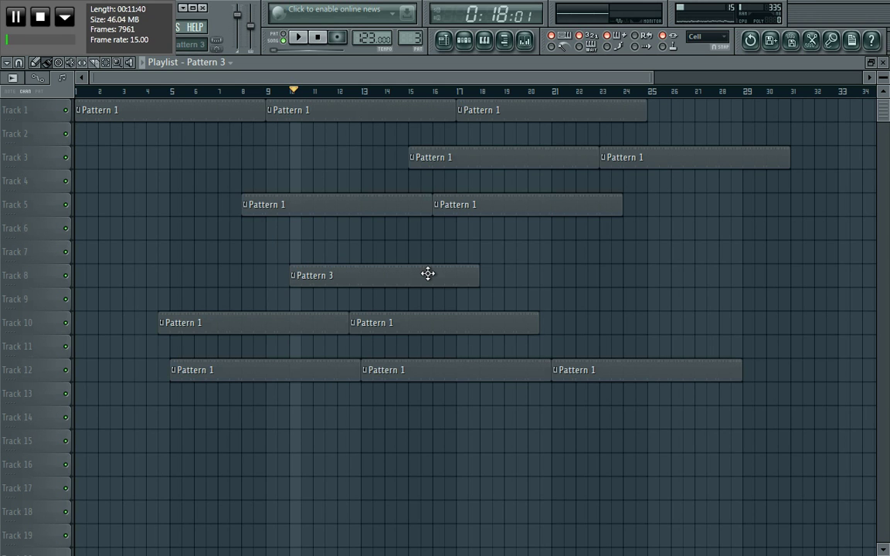
click(464, 40)
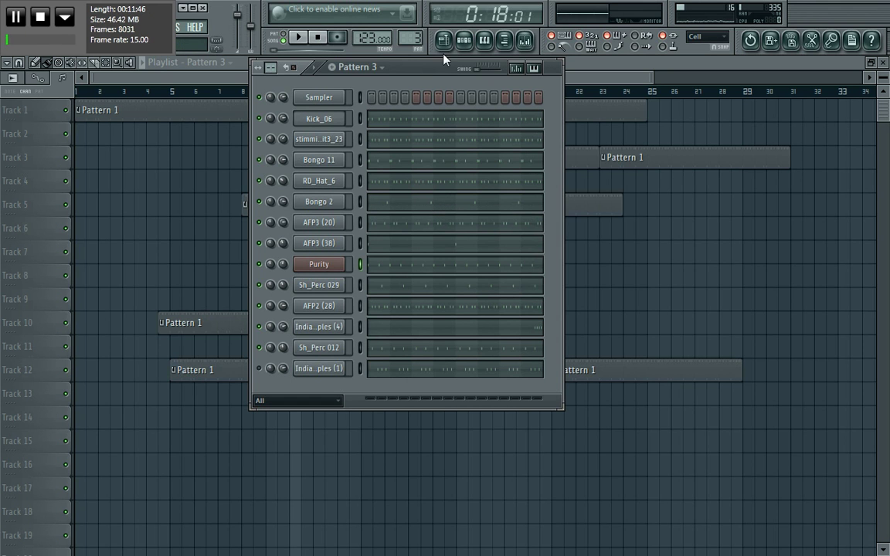
scroll(415, 40, down, 1)
scroll(415, 41, up, 1)
key(KP_Subtract)
Delete all Purity notes from Pattern 3 in the piano roll and return to the Playlist
click(410, 268)
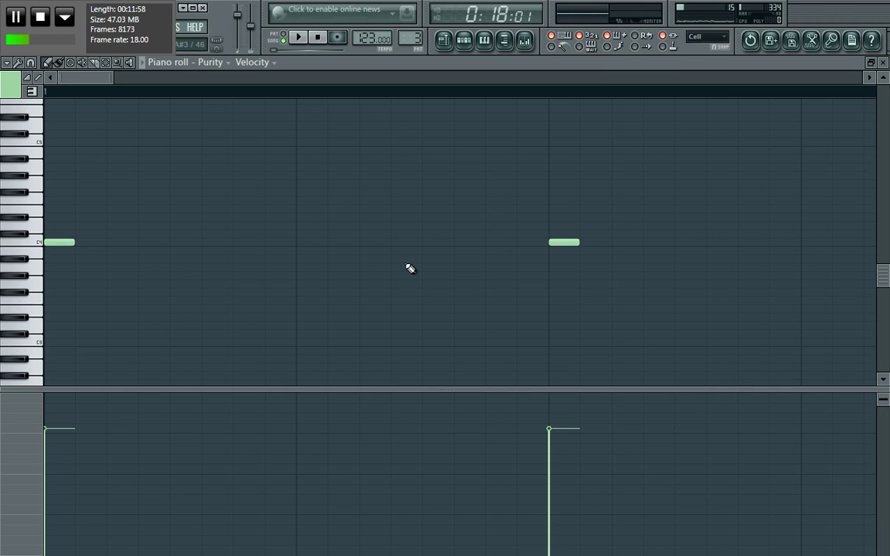
key(ctrl+a)
key(Delete)
click(465, 40)
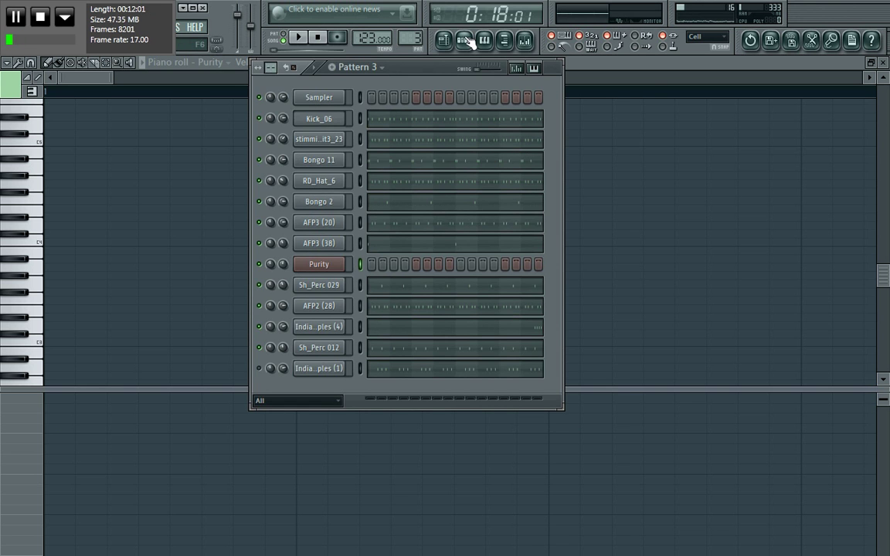
click(445, 42)
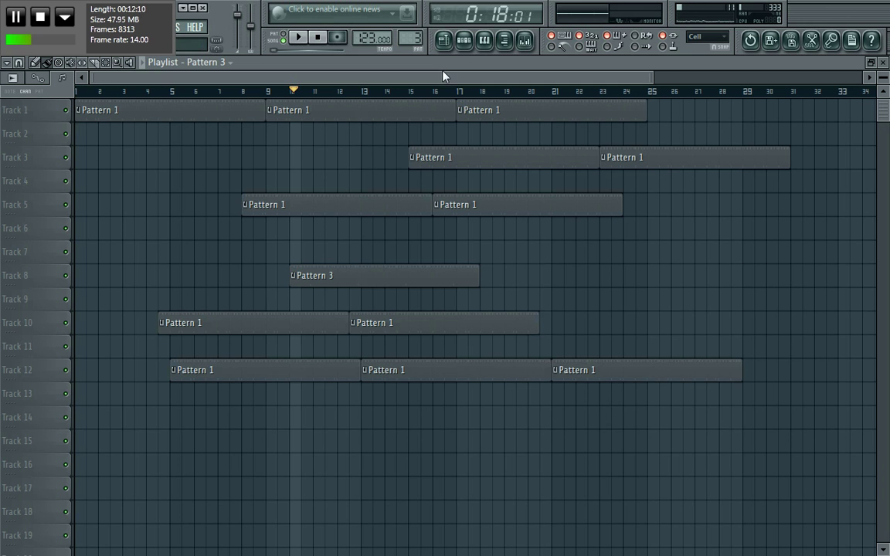
Switch to Pattern 2, delete all its AFP3 (20) notes in the piano roll, and show the channel rack
click(466, 41)
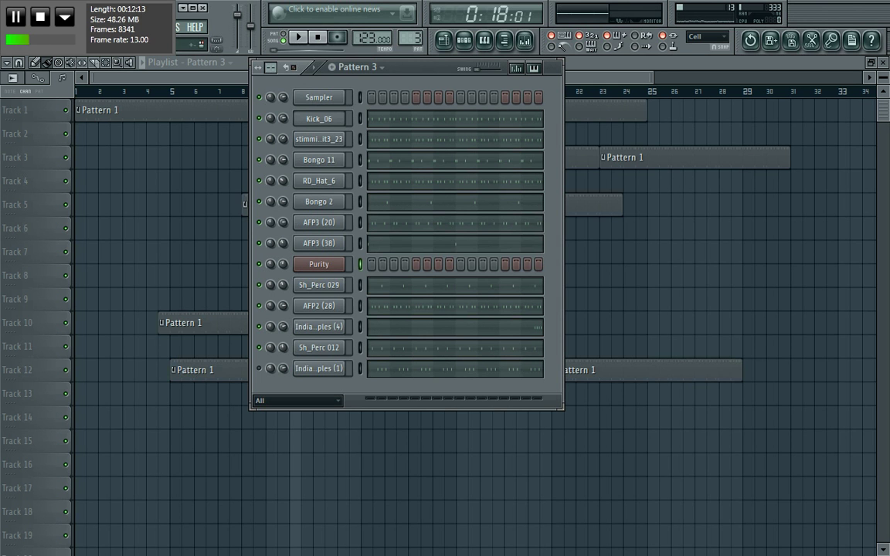
click(459, 222)
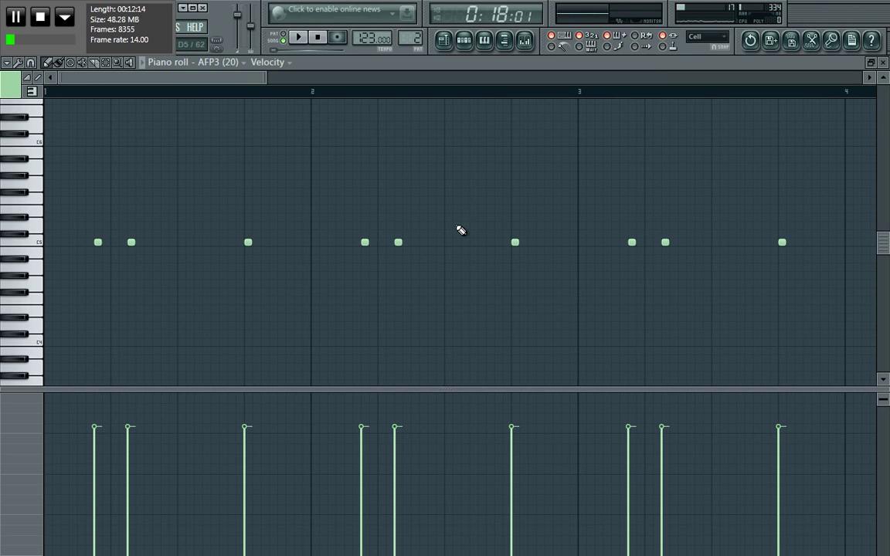
key(ctrl+a)
key(Delete)
click(465, 43)
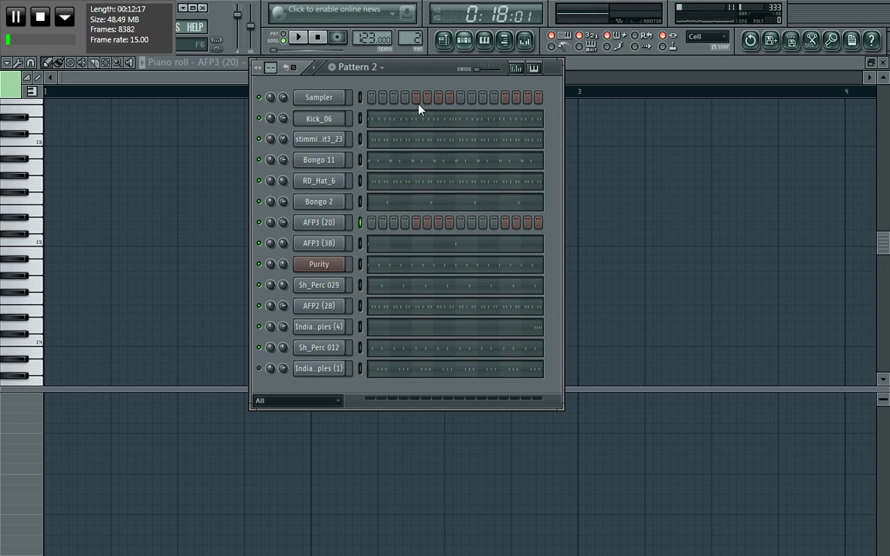
Compare Patterns 1, 2 and 3 in the channel rack and return to the Playlist with Pattern 3 active
scroll(415, 37, down, 1)
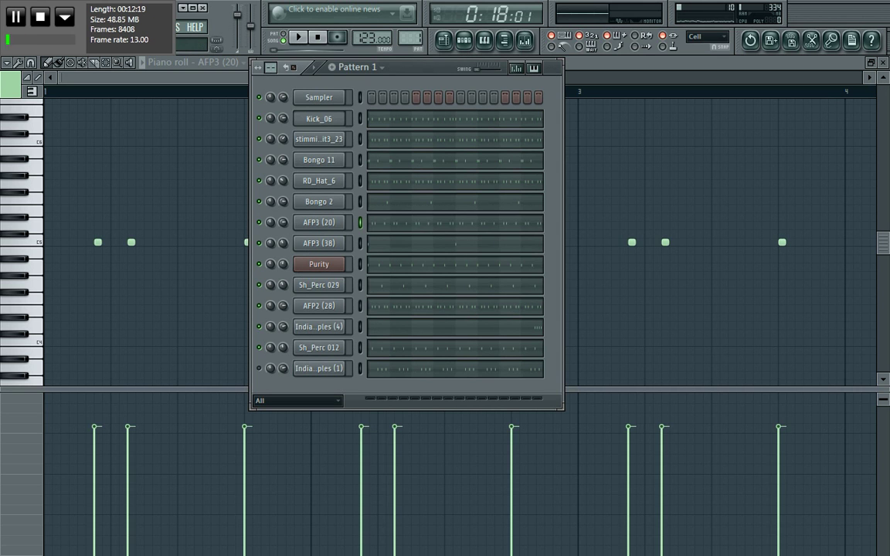
scroll(409, 37, up, 1)
scroll(409, 37, up, 1)
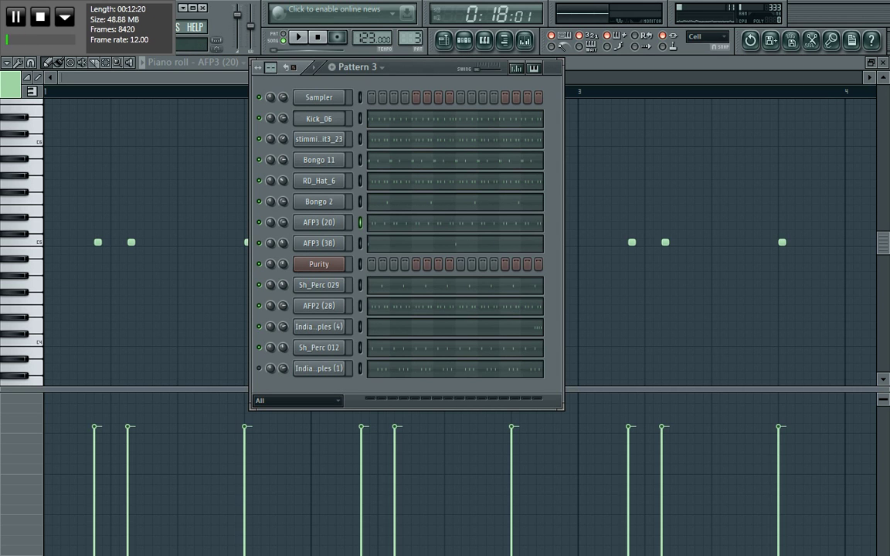
click(445, 40)
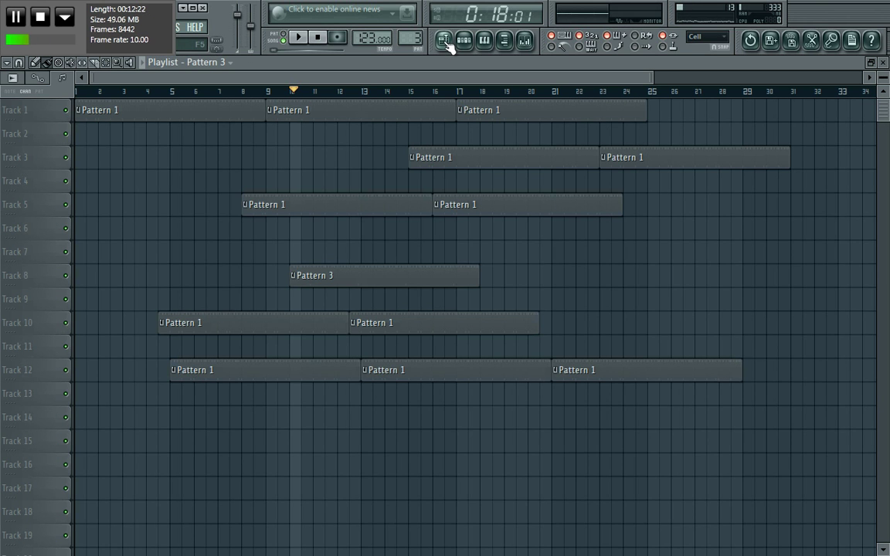